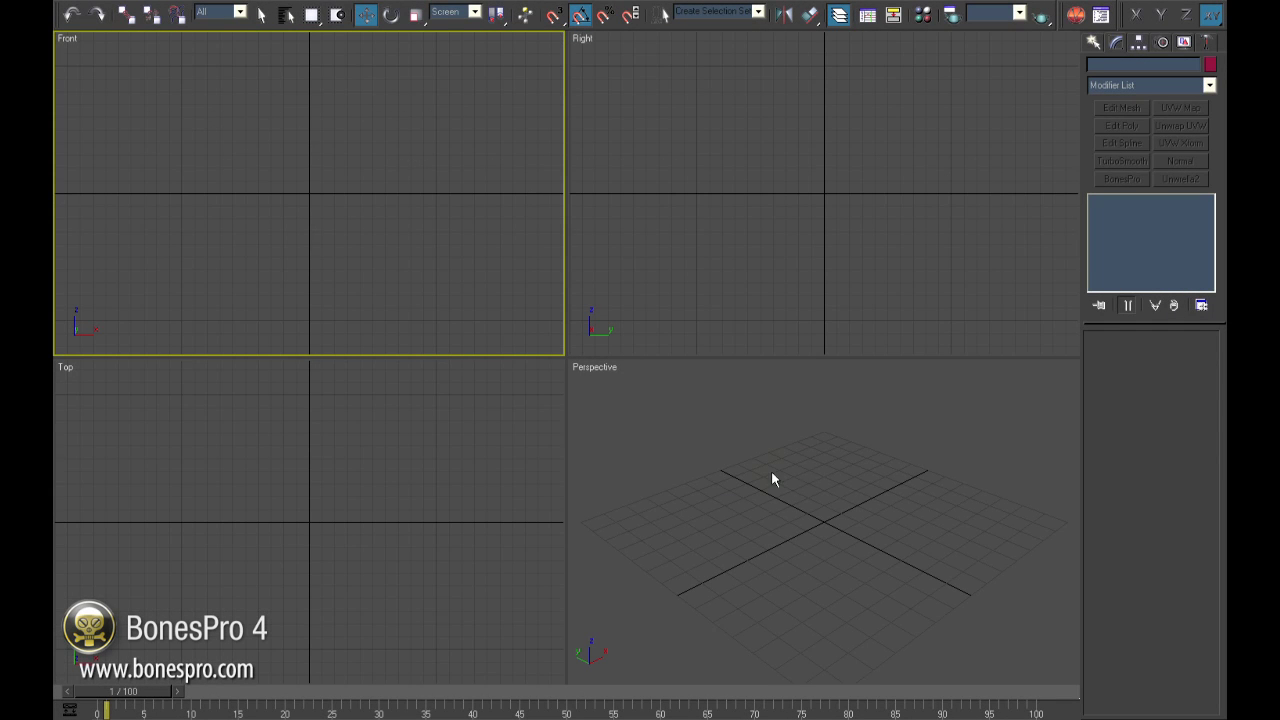
Create a cylinder centred on the origin in the Right viewport, about 43 cm in radius and about 649 cm long
click(837, 311)
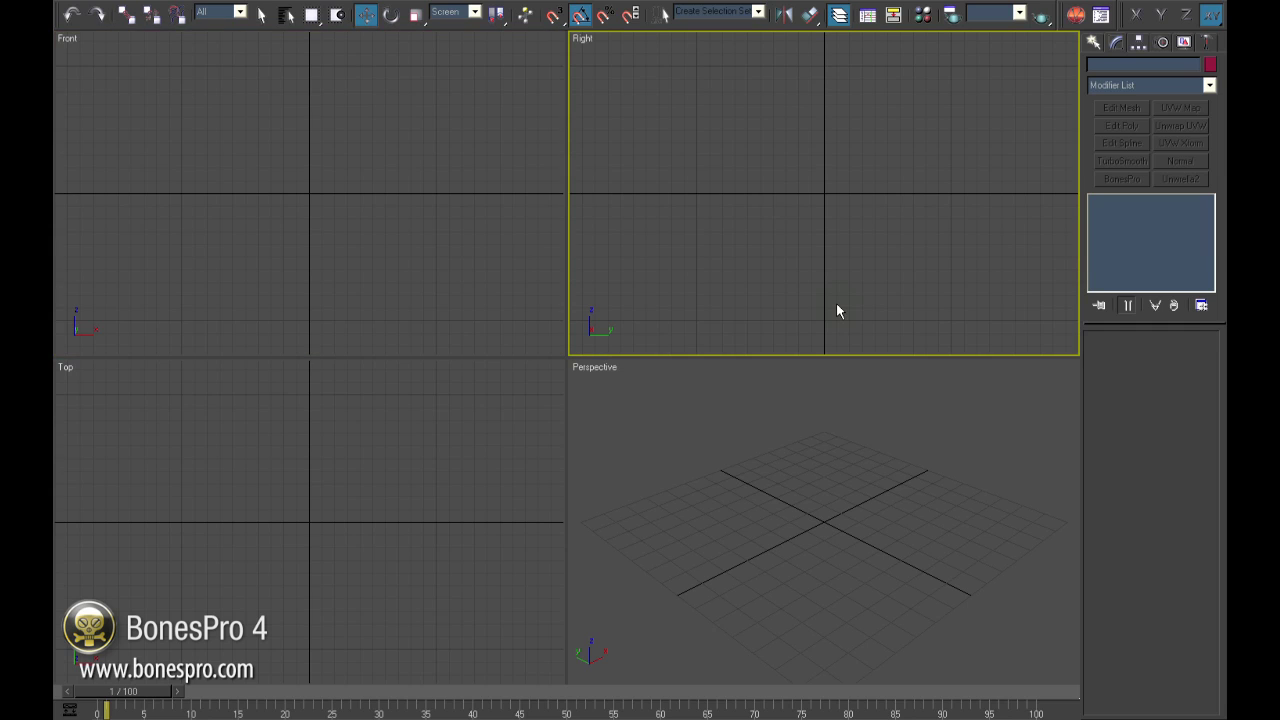
click(1094, 42)
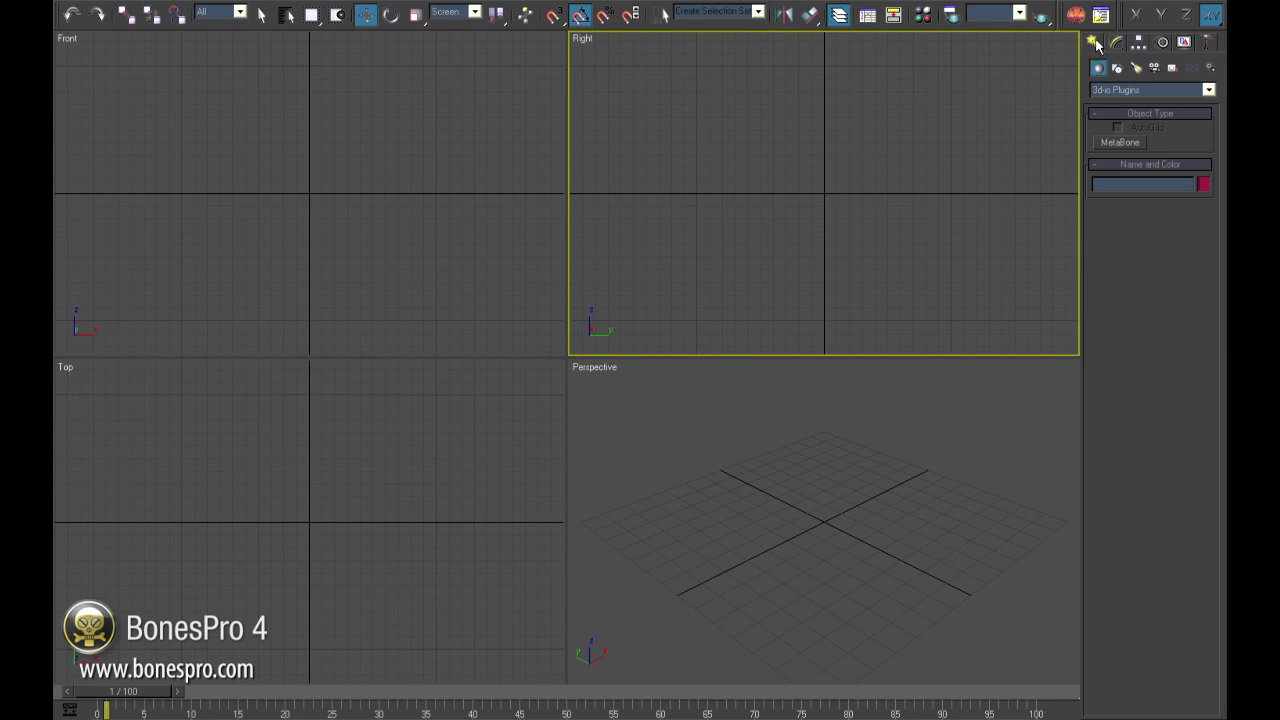
click(1107, 93)
click(1113, 105)
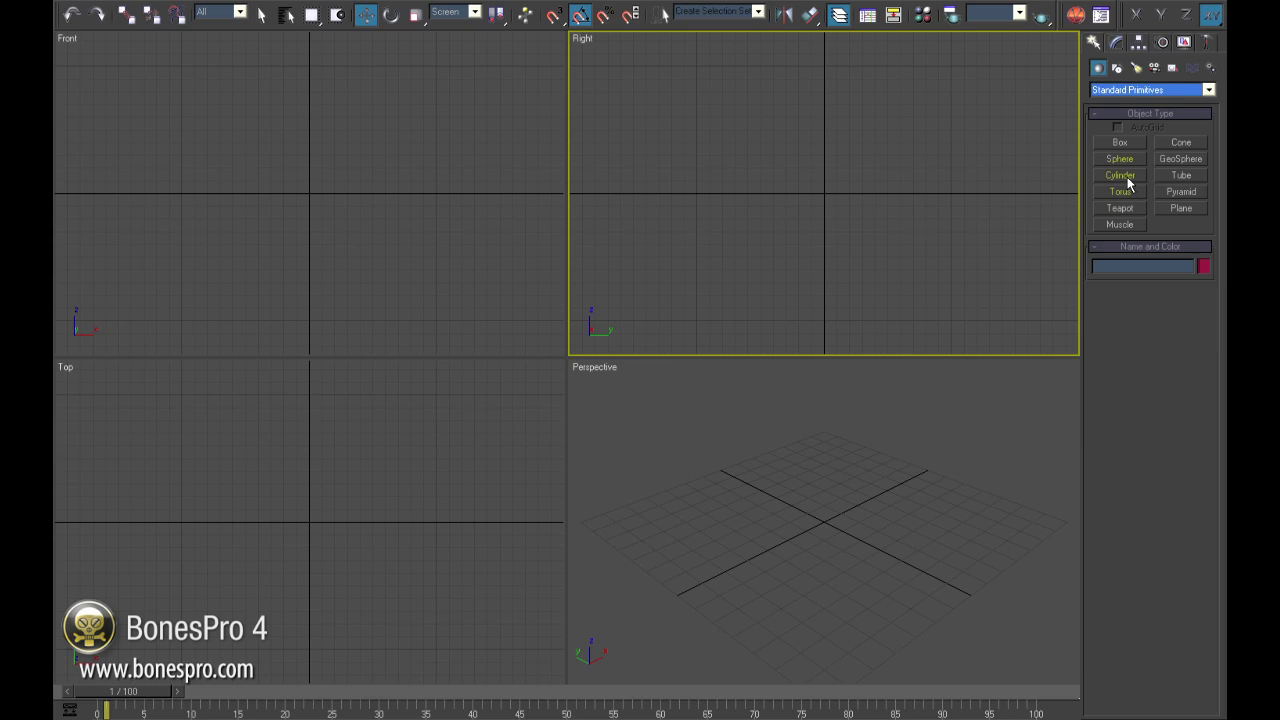
click(1121, 176)
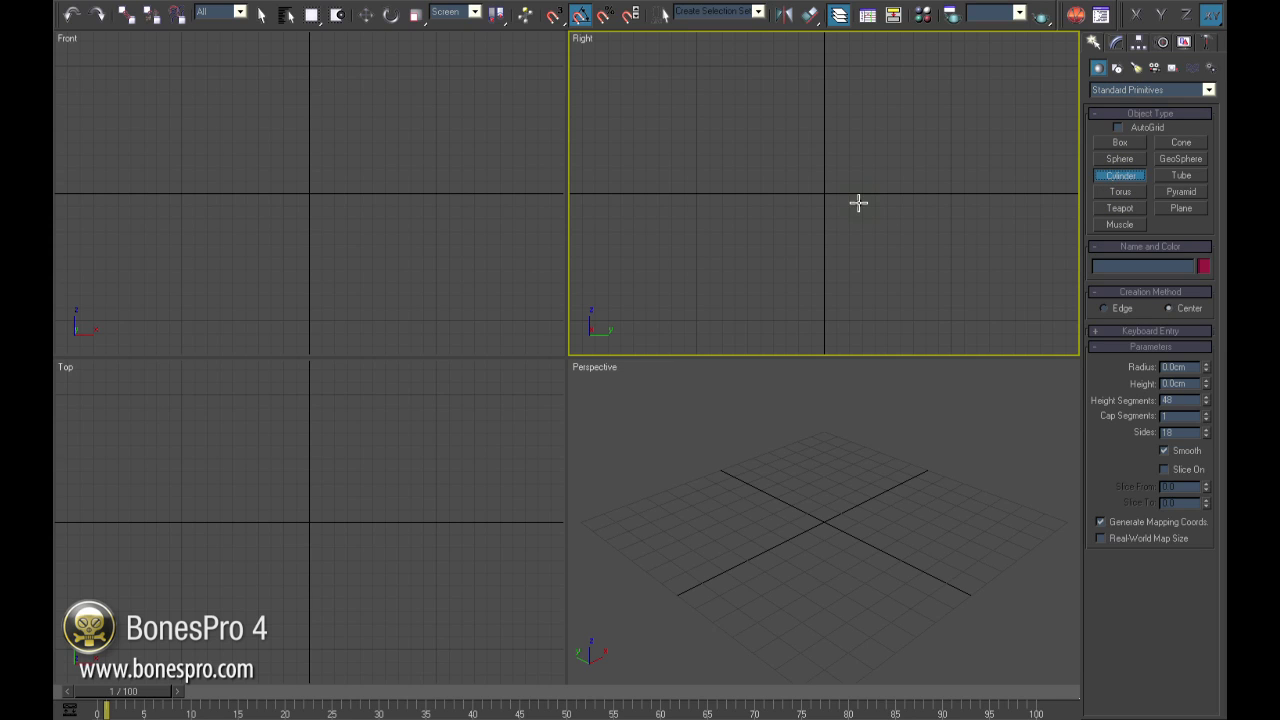
drag(823, 191, 837, 206)
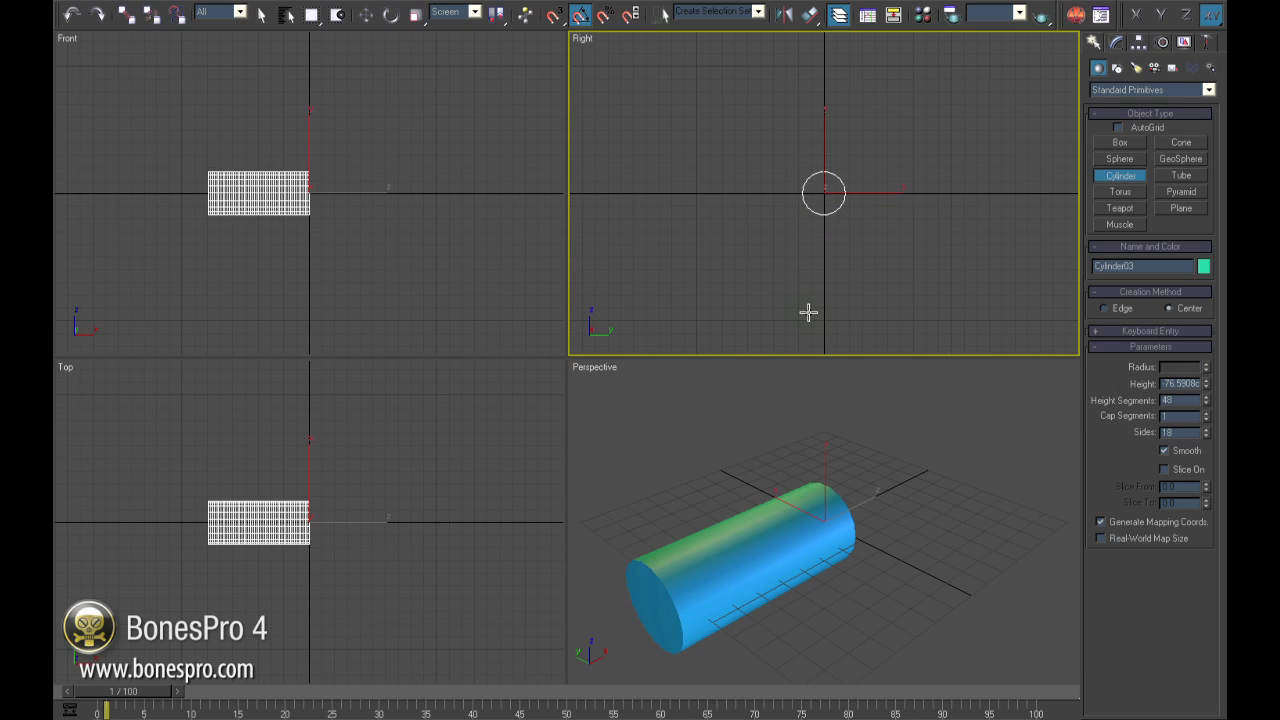
click(783, 531)
Move the cylinder along X in the Top viewport until it is roughly centred lengthwise on the world origin
key(w)
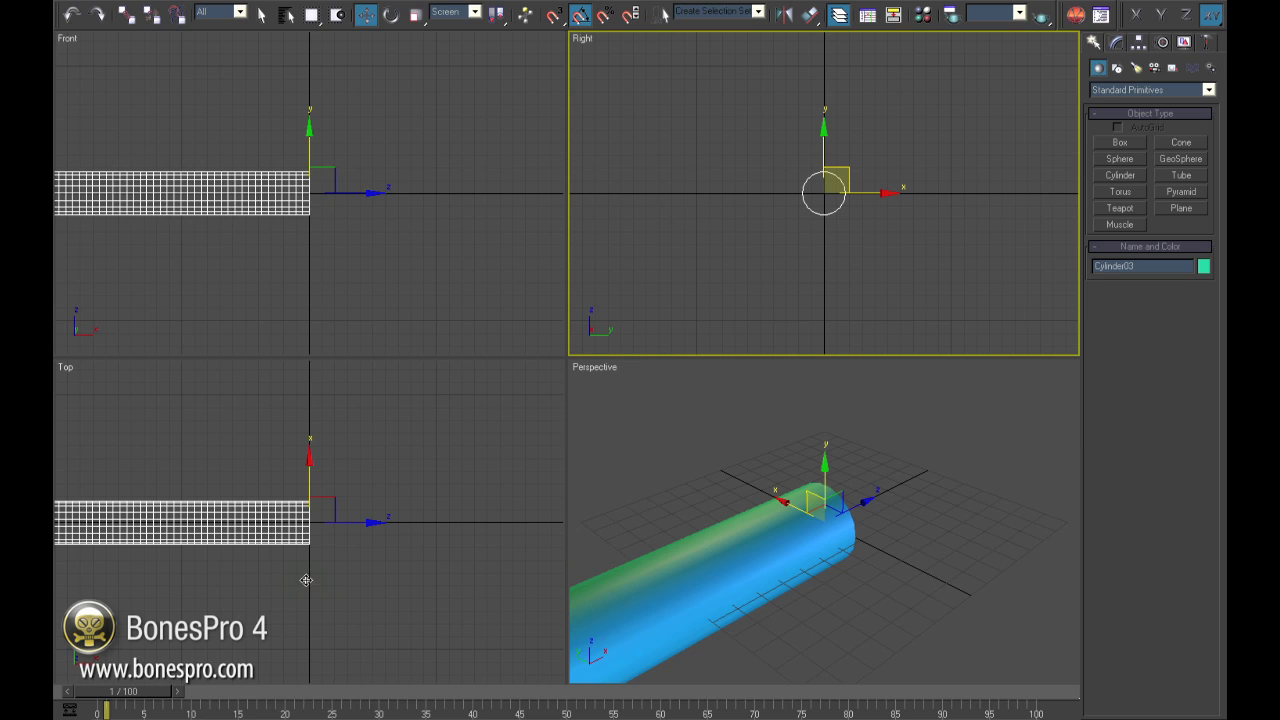
drag(292, 574, 461, 577)
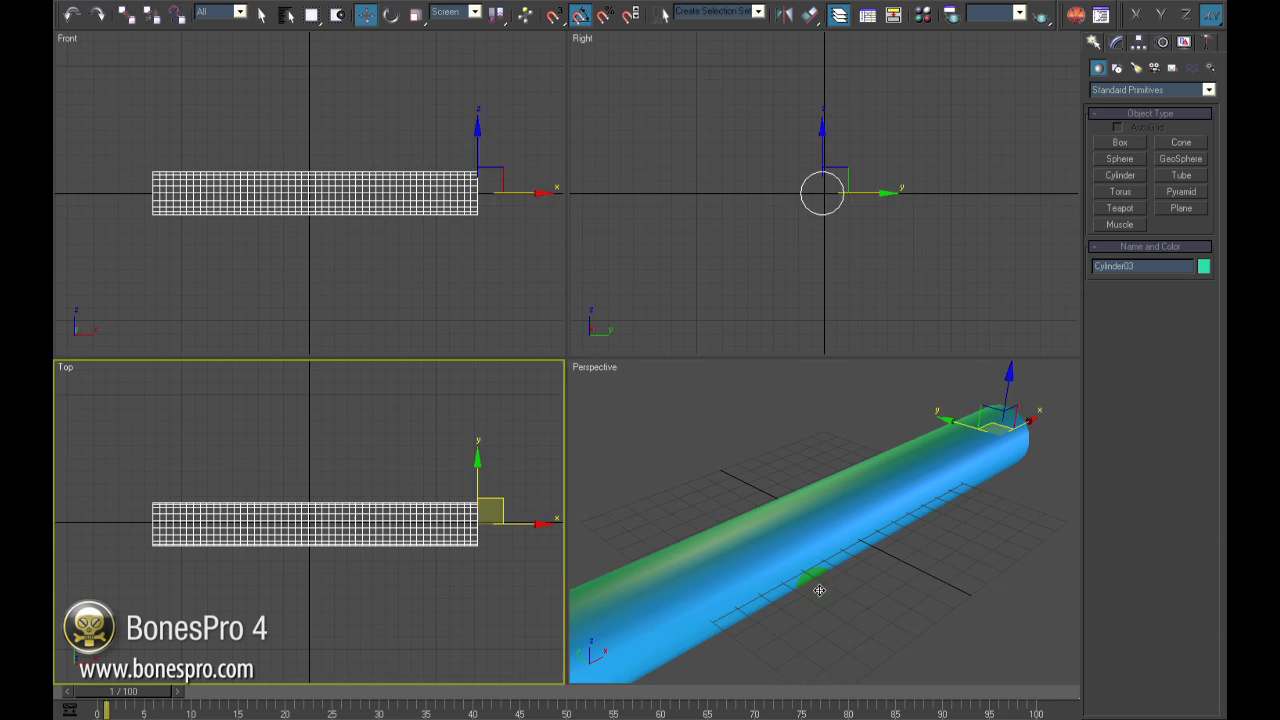
middle_drag(820, 590, 848, 583)
scroll(849, 583, down, 3)
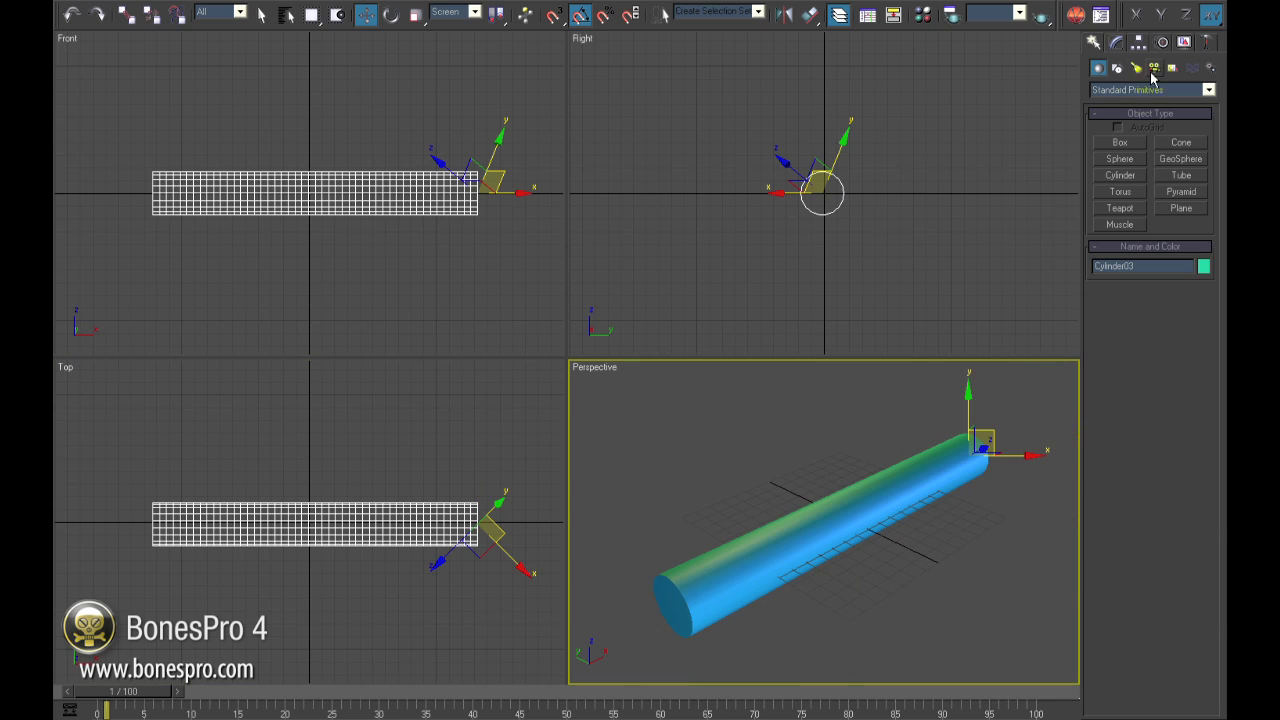
Set the cylinder's number of sides to 32
click(1117, 44)
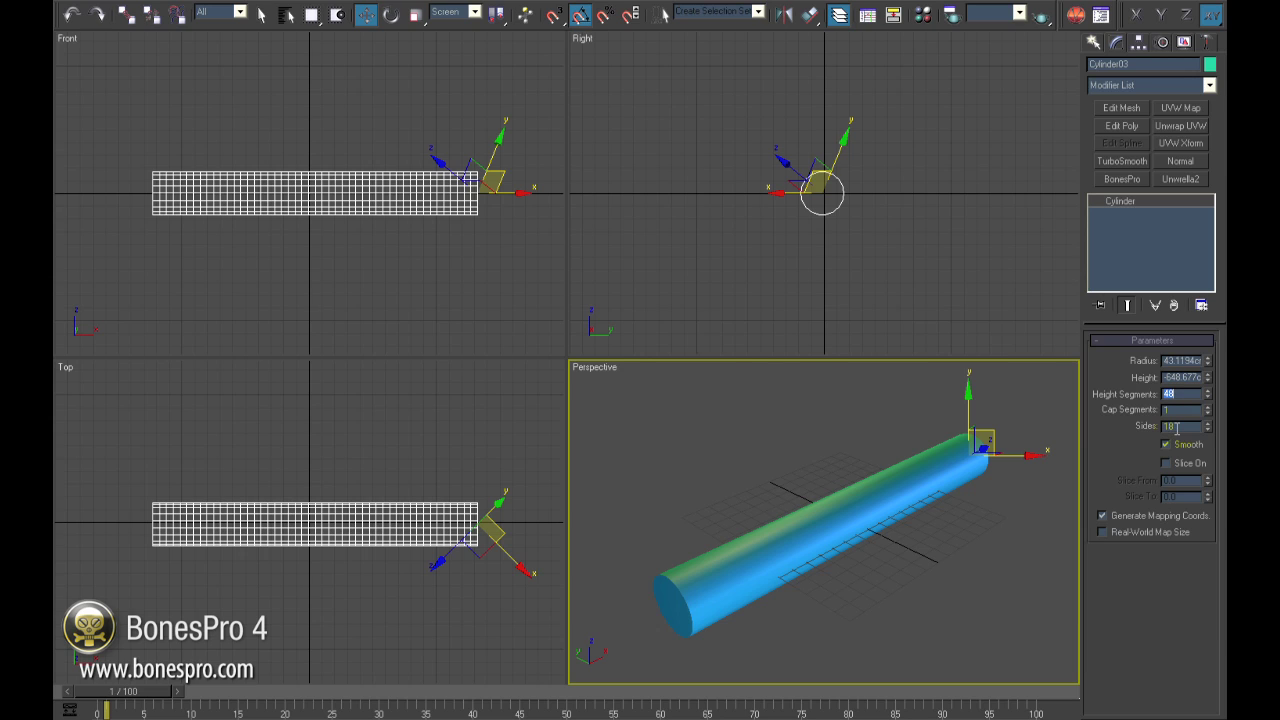
click(1176, 428)
text(32)
key(Return)
middle_drag(855, 475, 856, 484)
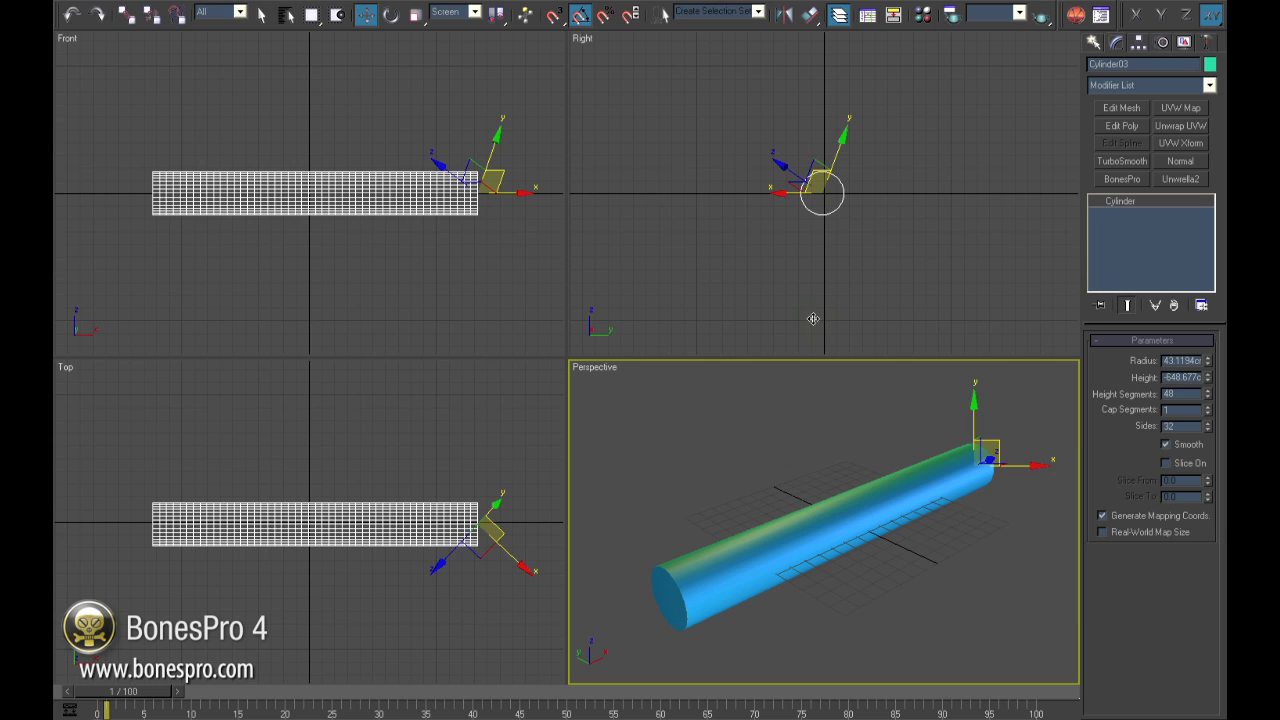
Assign the blue material "13 - Default" to the cylinder and put the Material Editor away
key(m)
click(158, 210)
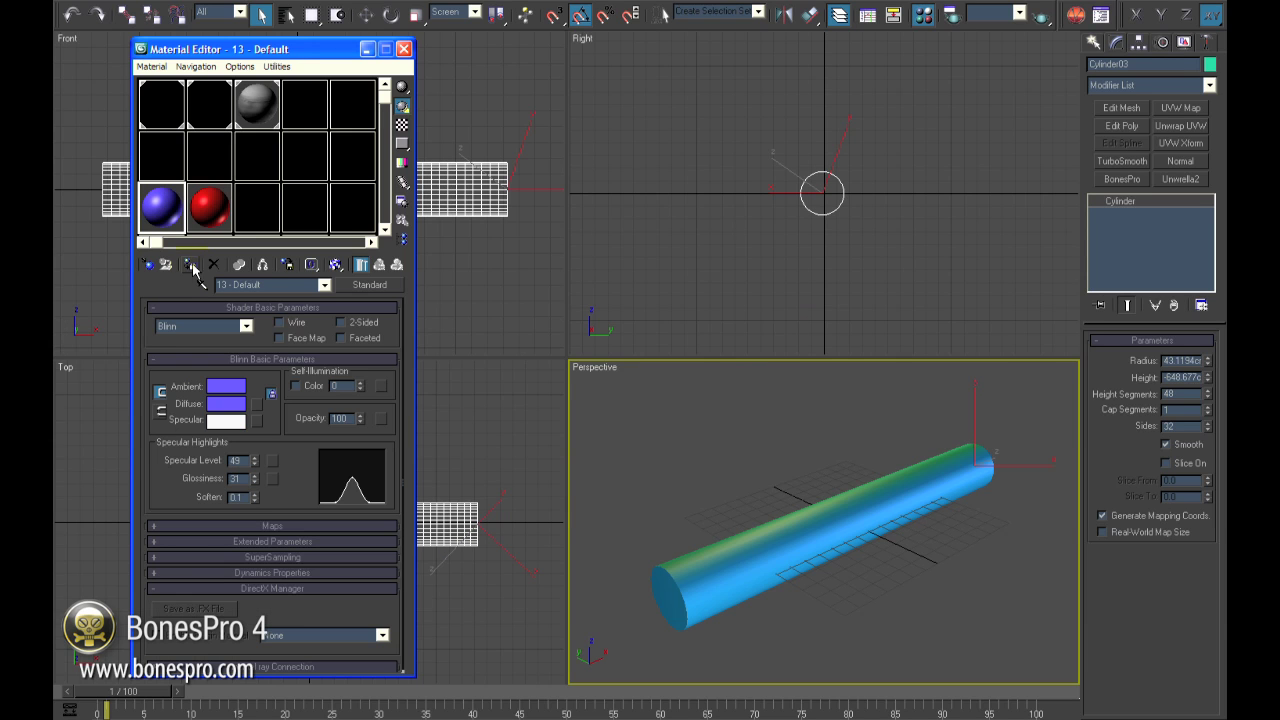
click(190, 264)
click(367, 49)
Draw a chain of three bones plus an end nub through the cylinder's full length in the Front view, starting at its right end
right_click(405, 264)
key(alt+w)
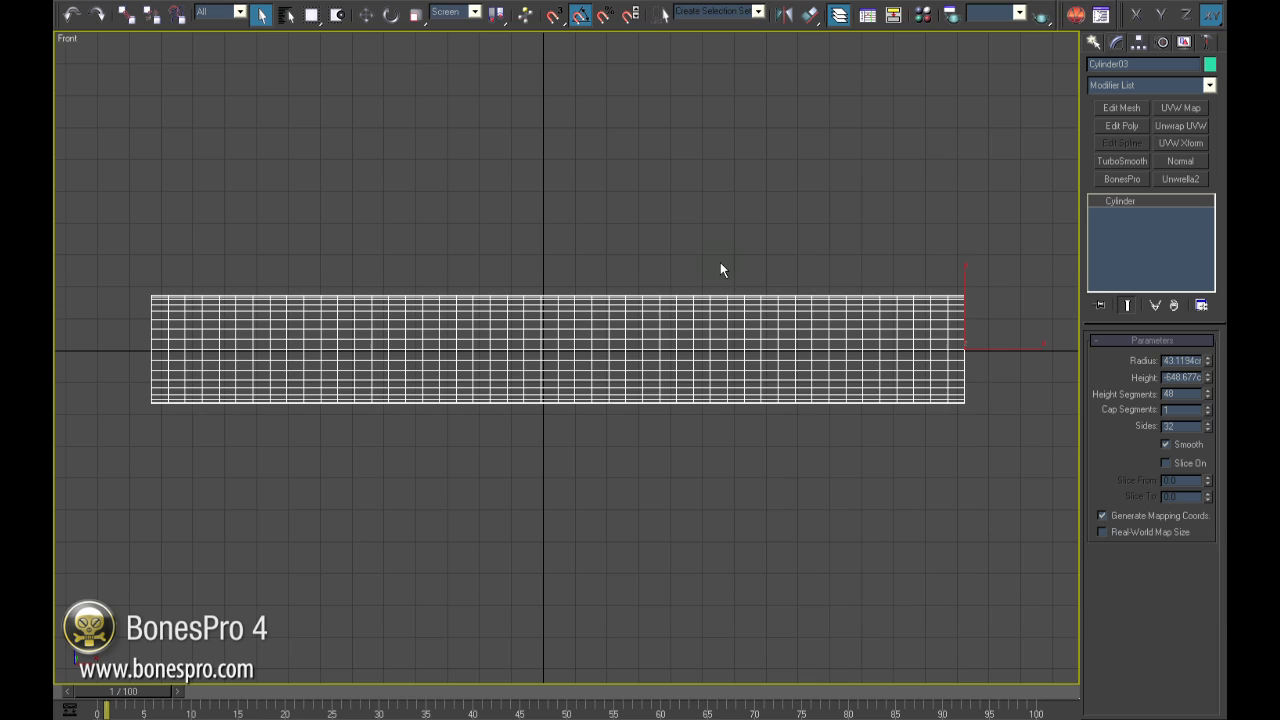
click(1092, 44)
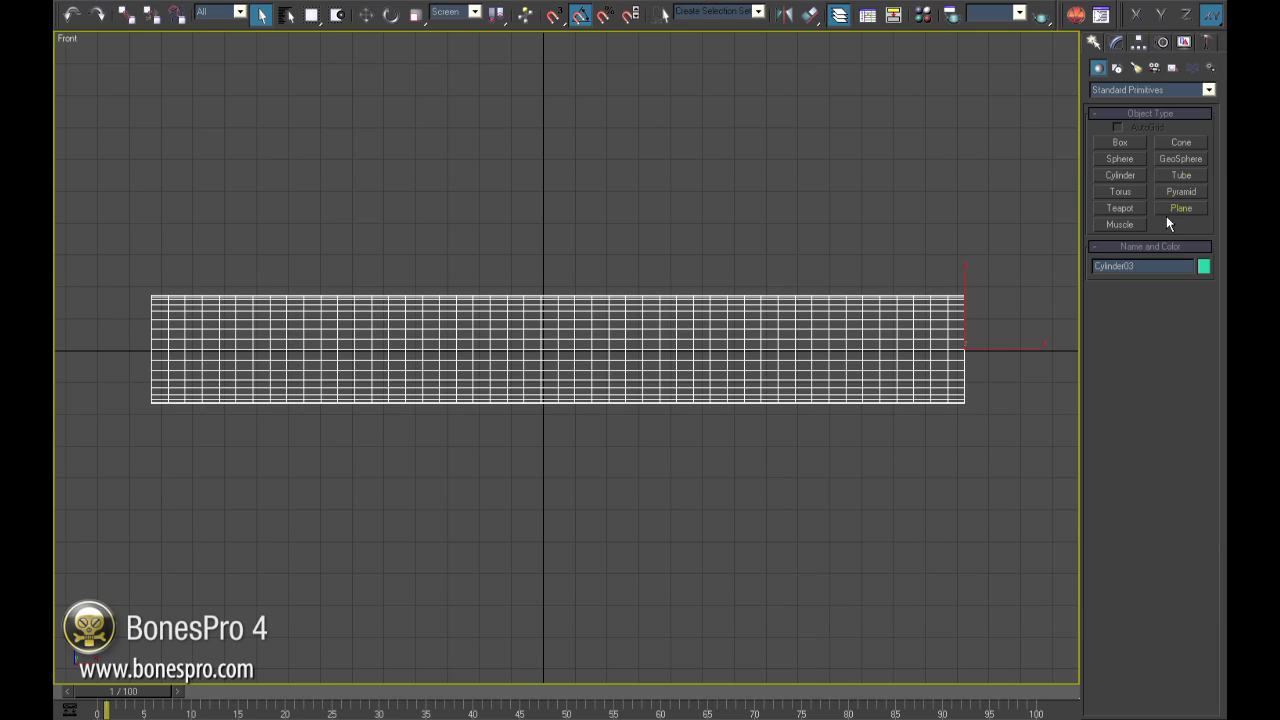
click(1210, 67)
click(1120, 143)
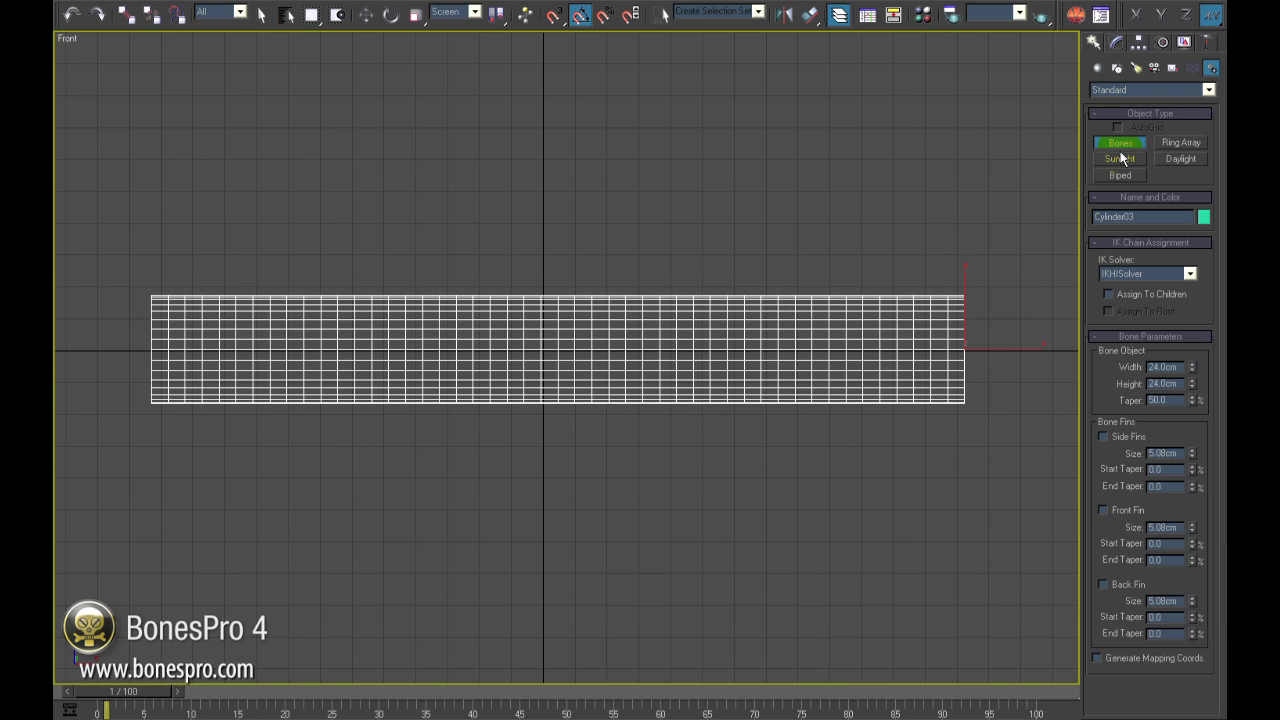
click(975, 350)
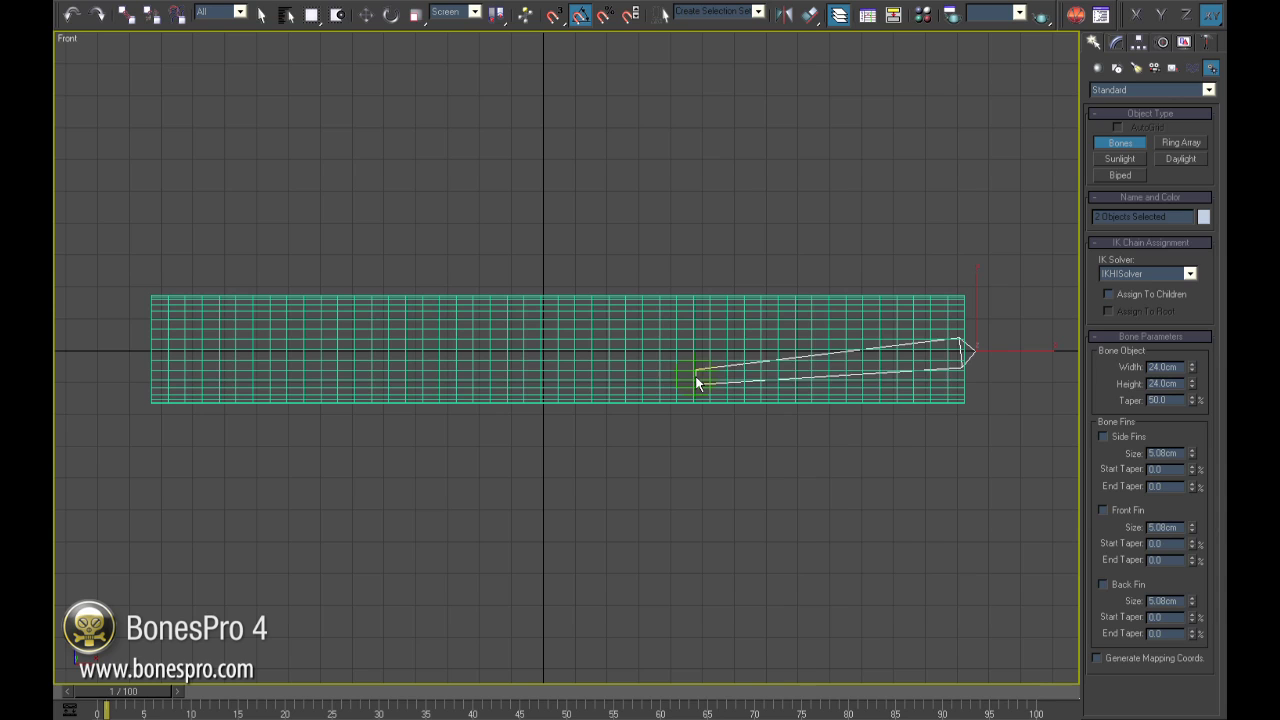
click(642, 349)
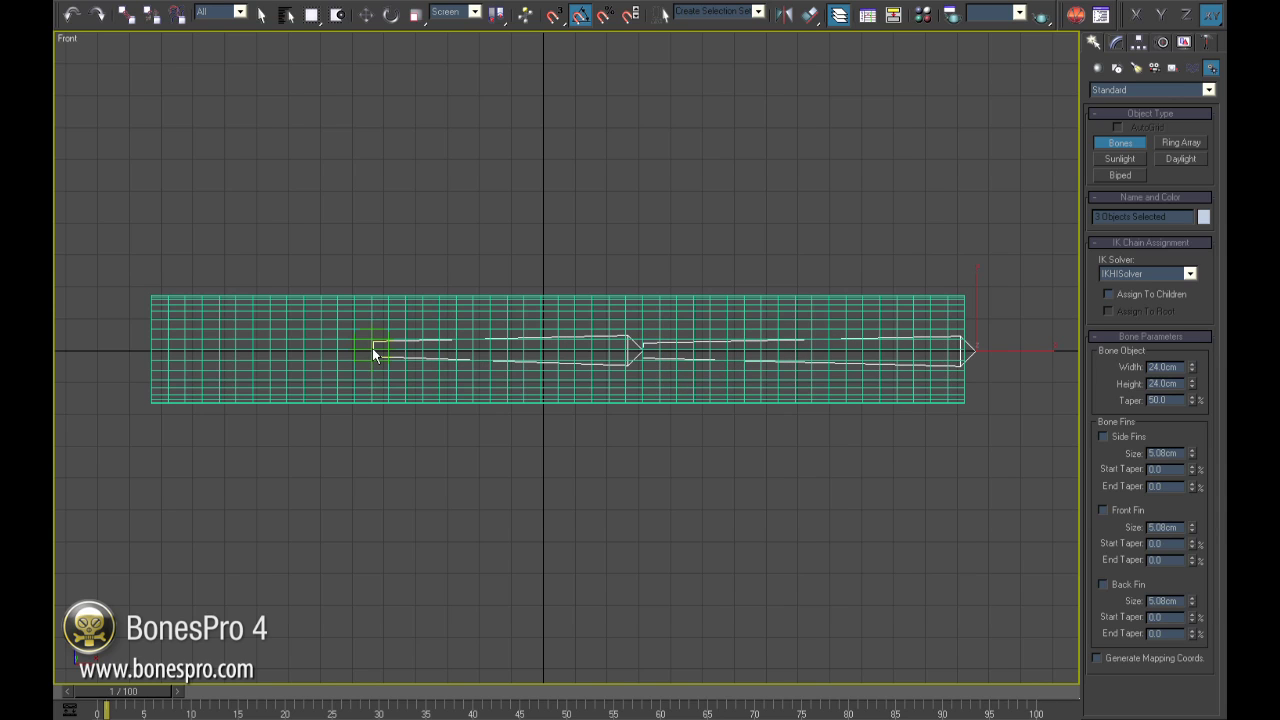
click(372, 350)
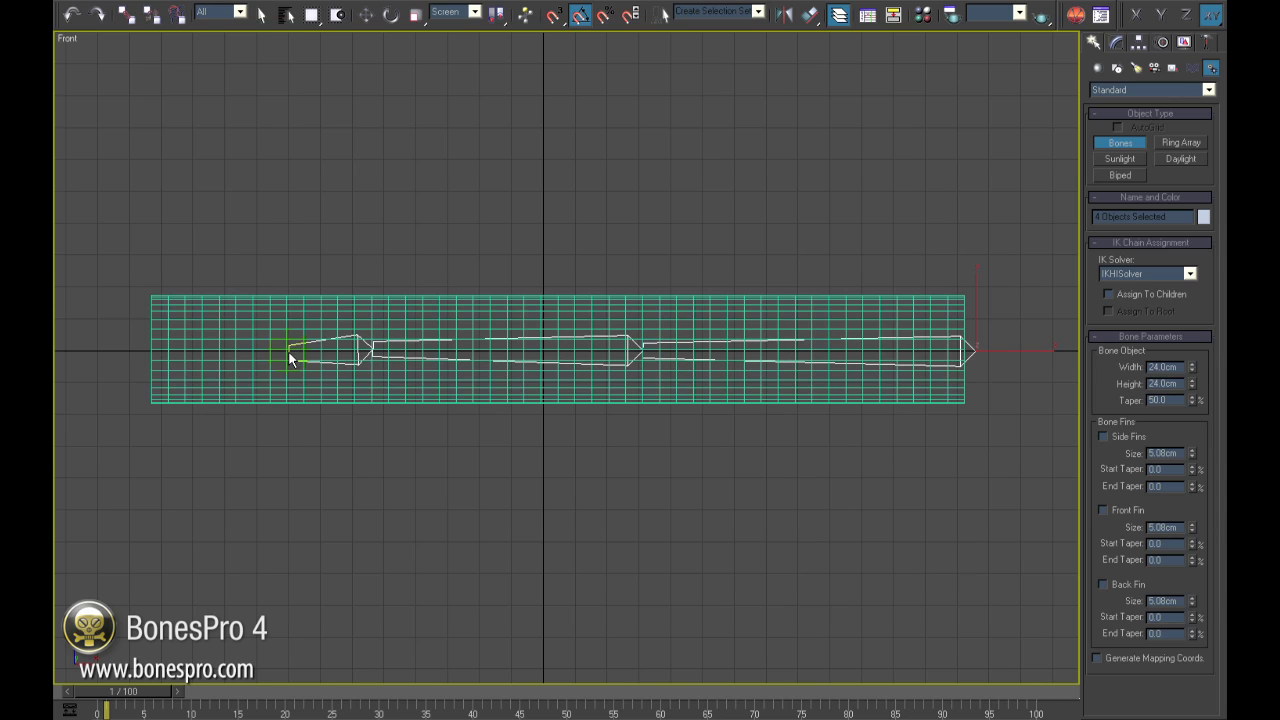
click(146, 346)
right_click(146, 346)
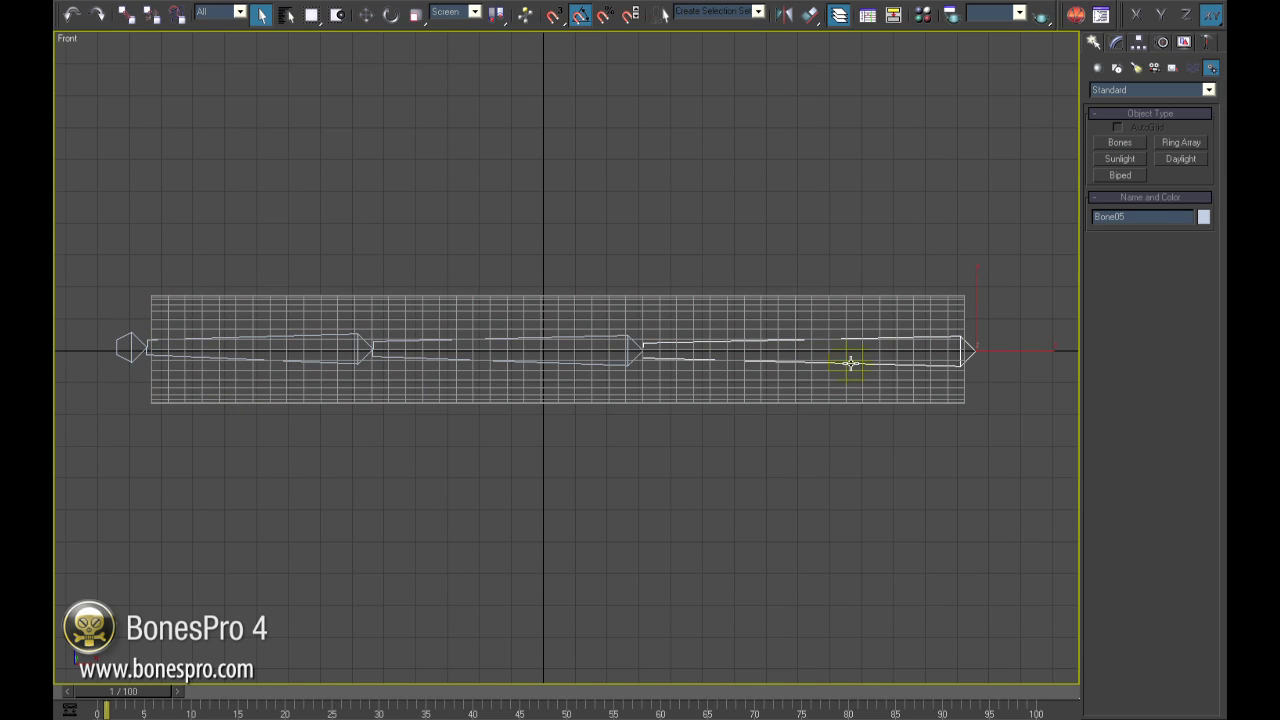
At frame 30, record with Auto Key a pose with the second bone rotated upward and the third bone folded back over the cylinder
drag(143, 692, 382, 692)
key(n)
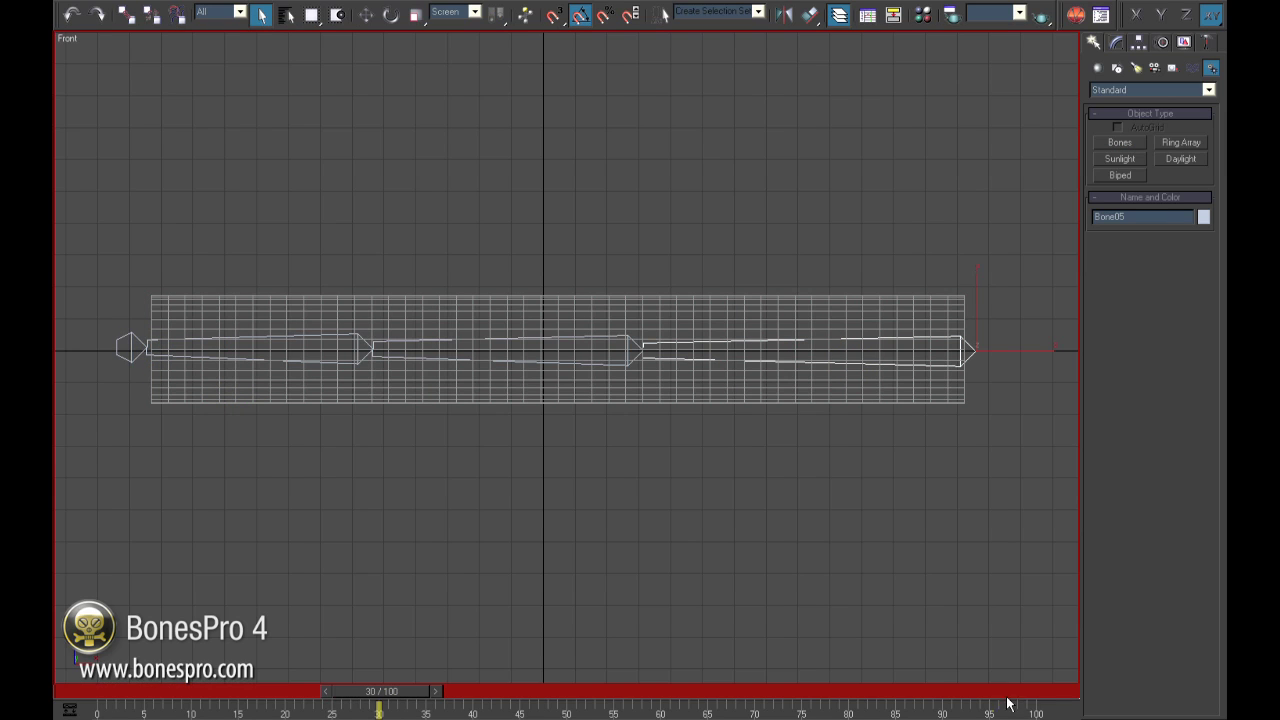
key(e)
click(574, 364)
drag(588, 365, 607, 311)
scroll(612, 309, down, 3)
middle_drag(614, 308, 607, 408)
drag(538, 306, 607, 350)
click(525, 243)
At frame 55, key the whole bone chain rotated downward around its root bone, and return to frame 0
drag(380, 691, 613, 691)
double_click(697, 449)
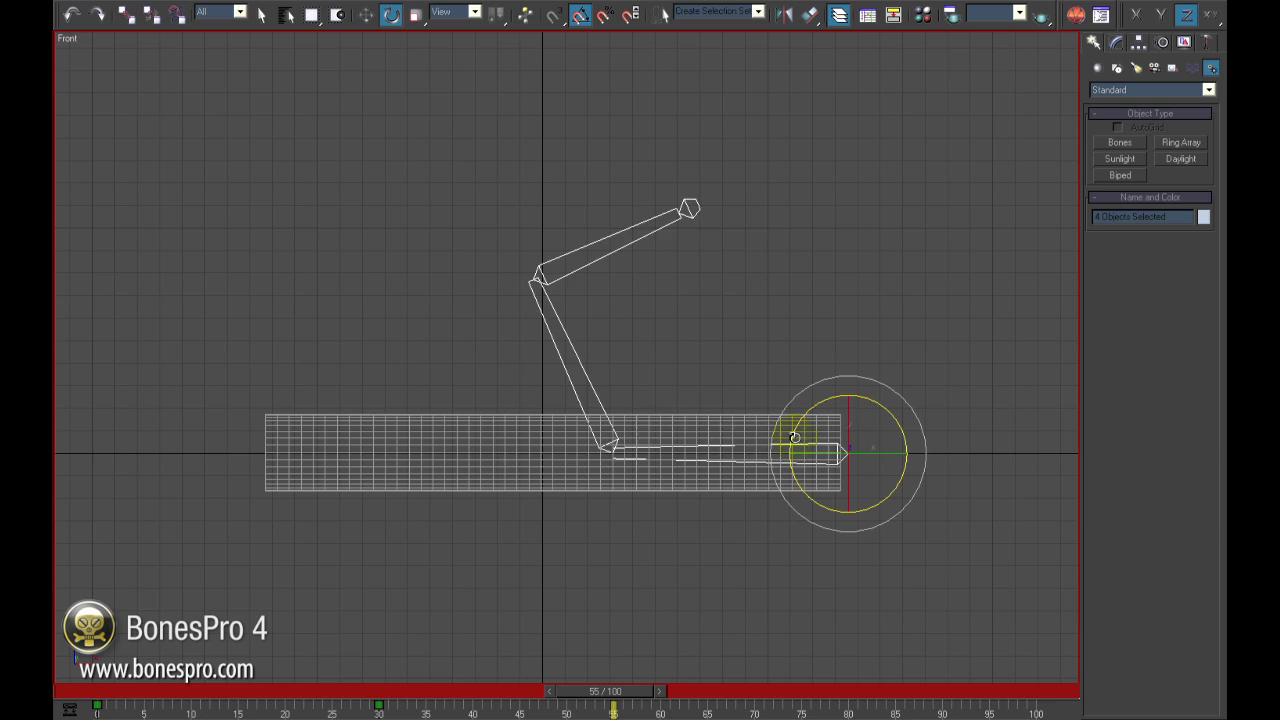
drag(795, 436, 733, 519)
click(781, 390)
click(766, 413)
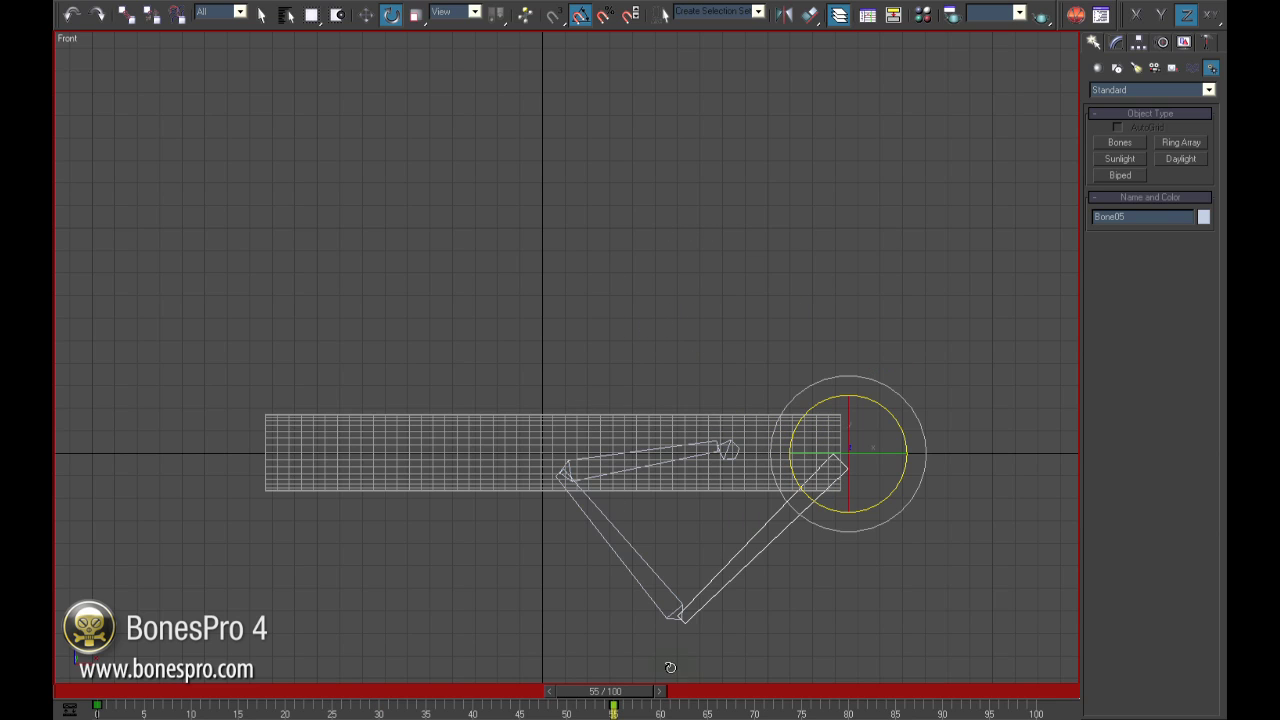
drag(637, 691, 100, 691)
Copy the cylinder together with its bone chain along Y, placing the duplicate parallel behind the original
key(alt+w)
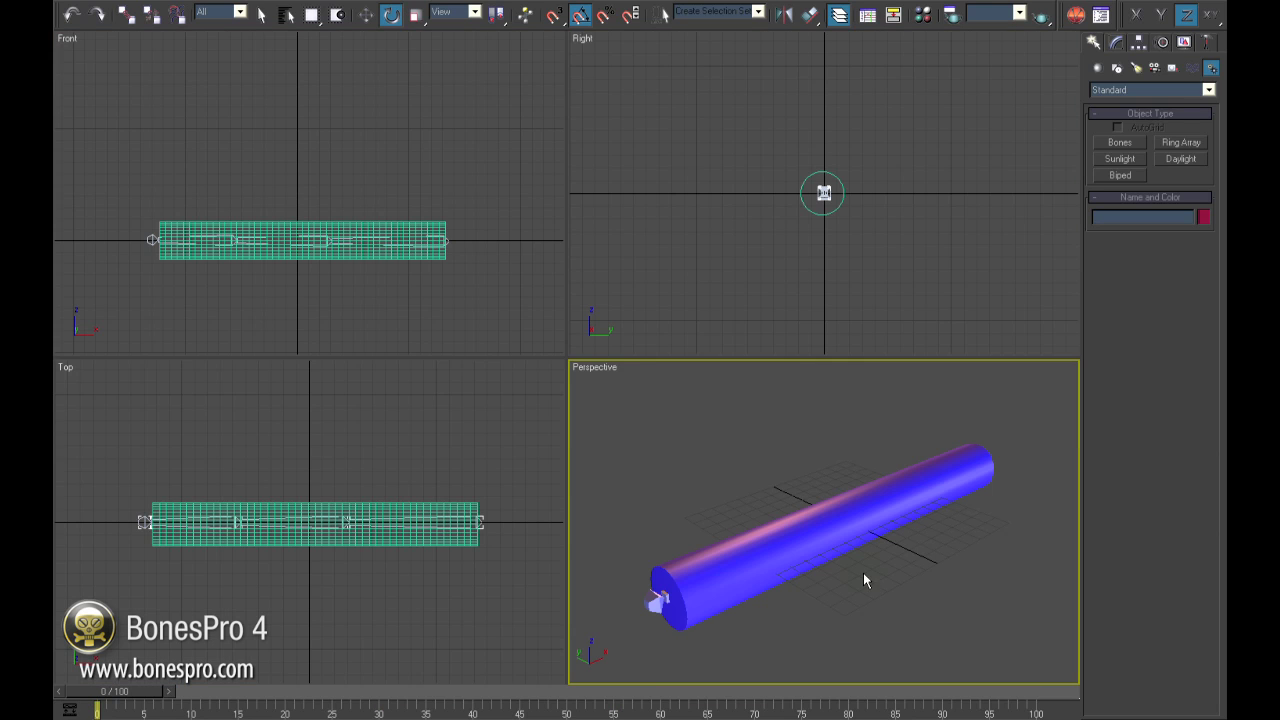
right_click(817, 542)
key(q)
drag(90, 467, 184, 494)
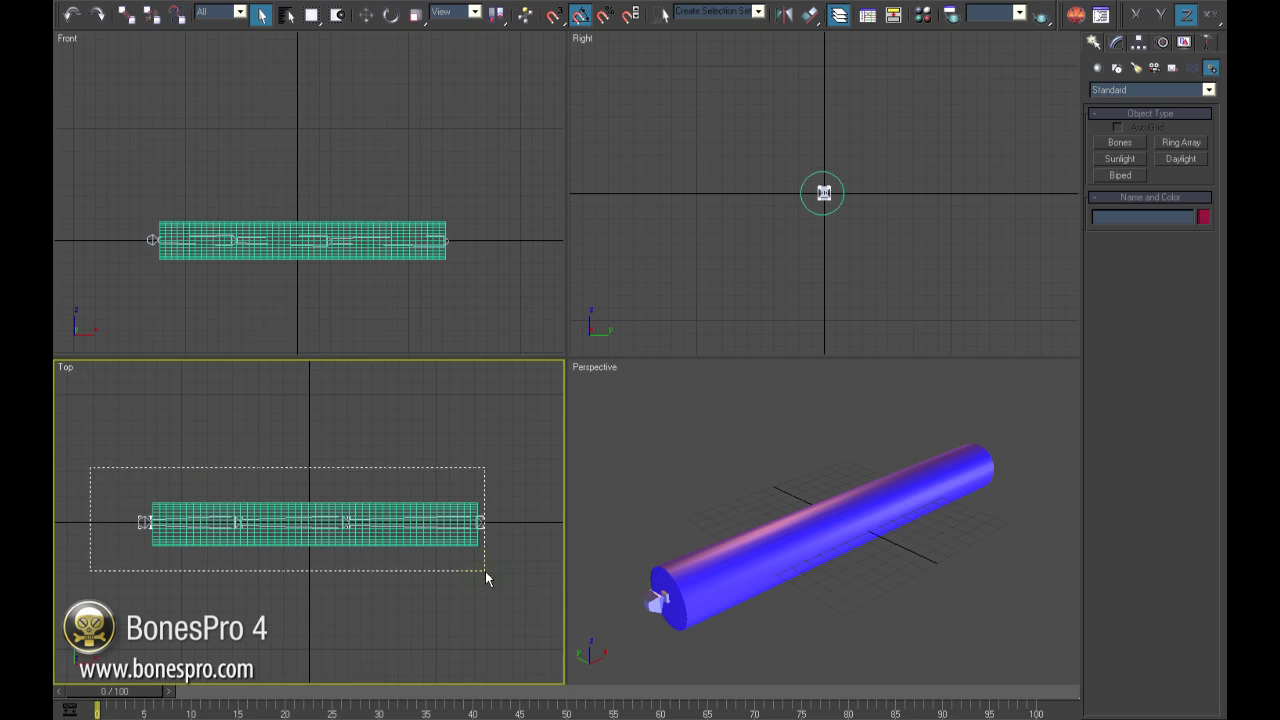
key(w)
drag(486, 578, 474, 460)
key(F6)
click(708, 435)
right_click(776, 540)
middle_drag(776, 540, 806, 567)
mouse_move(806, 567)
alt+middle_down()
mouse_move(816, 571)
mouse_move(818, 551)
alt+middle_up()
click(750, 556)
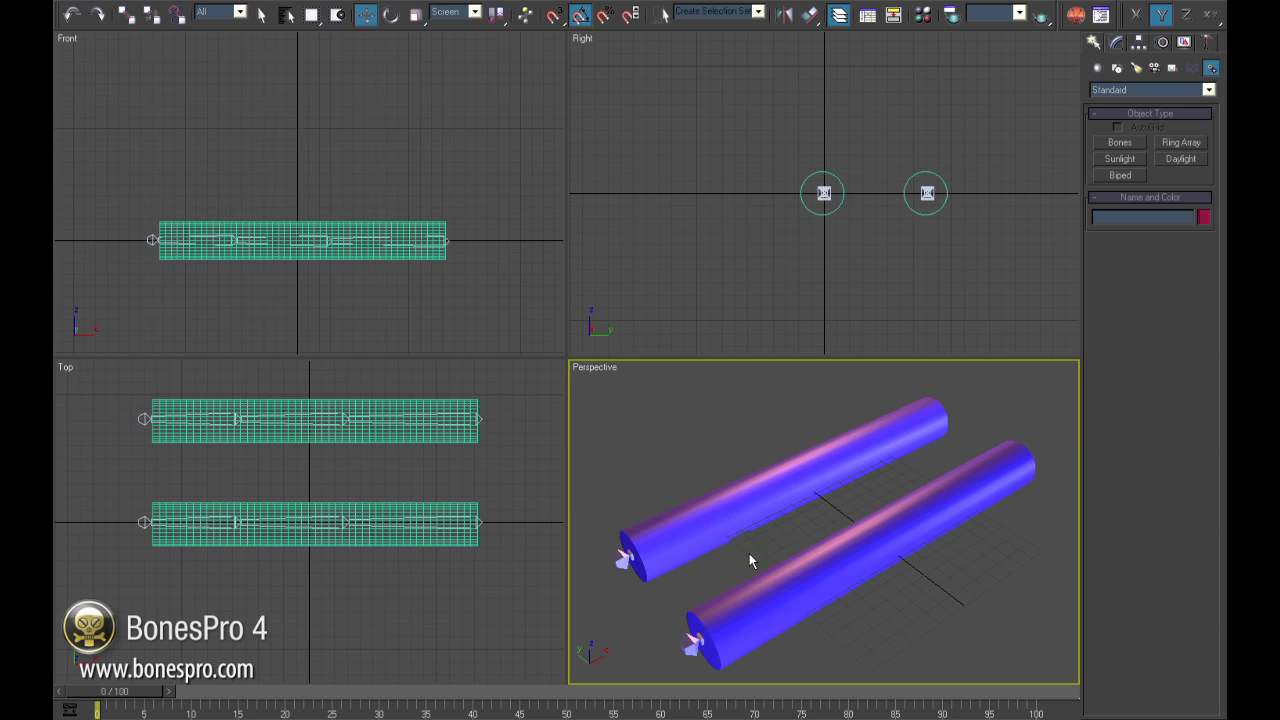
Assign the red material to the duplicate cylinder and close the Material Editor
click(720, 536)
key(m)
click(211, 224)
click(210, 208)
click(190, 264)
click(403, 49)
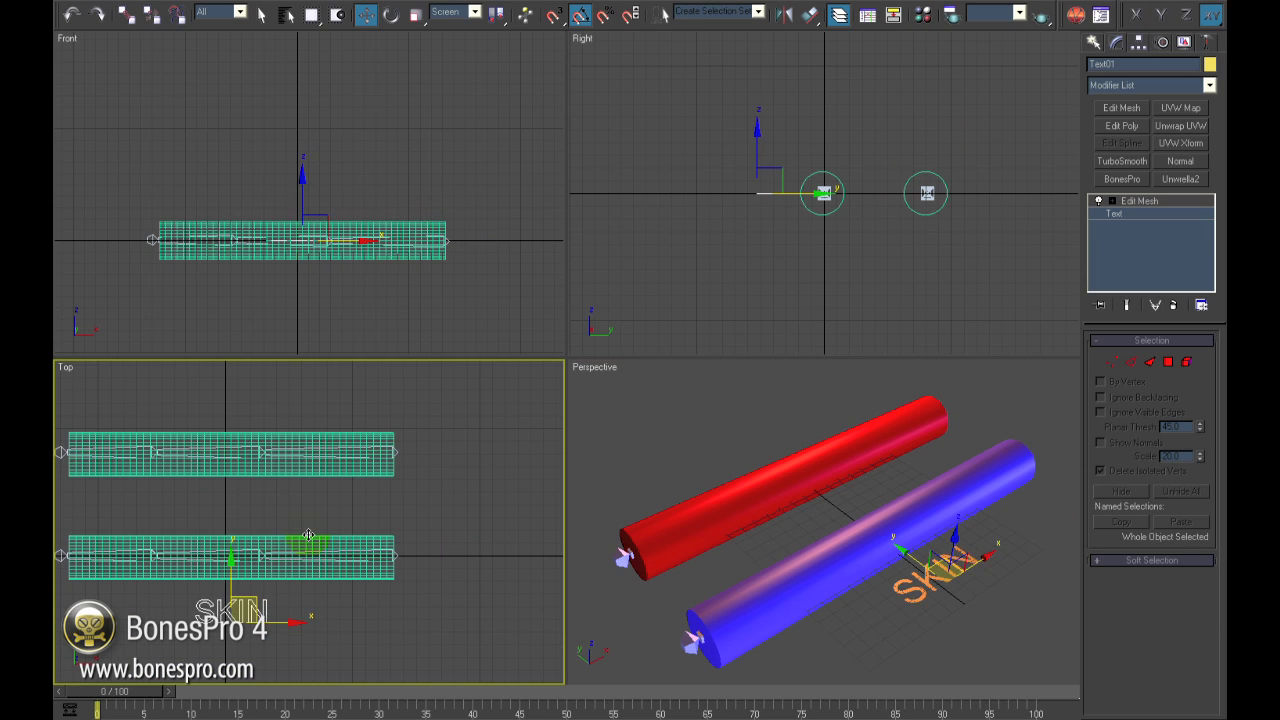
Apply a Skin modifier to the blue cylinder and add Bone05, Bone13, Bone14 and Bone15 as its bones
drag(309, 536, 220, 543)
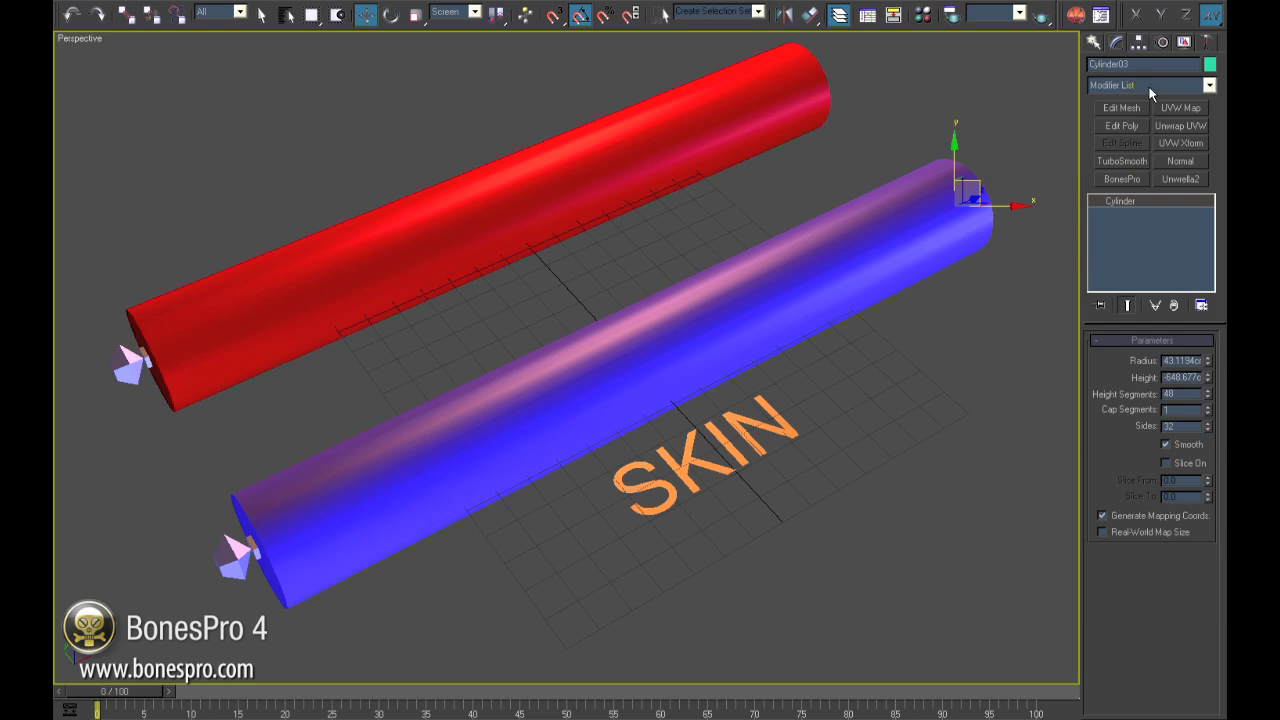
click(1149, 88)
drag(1209, 140, 1209, 340)
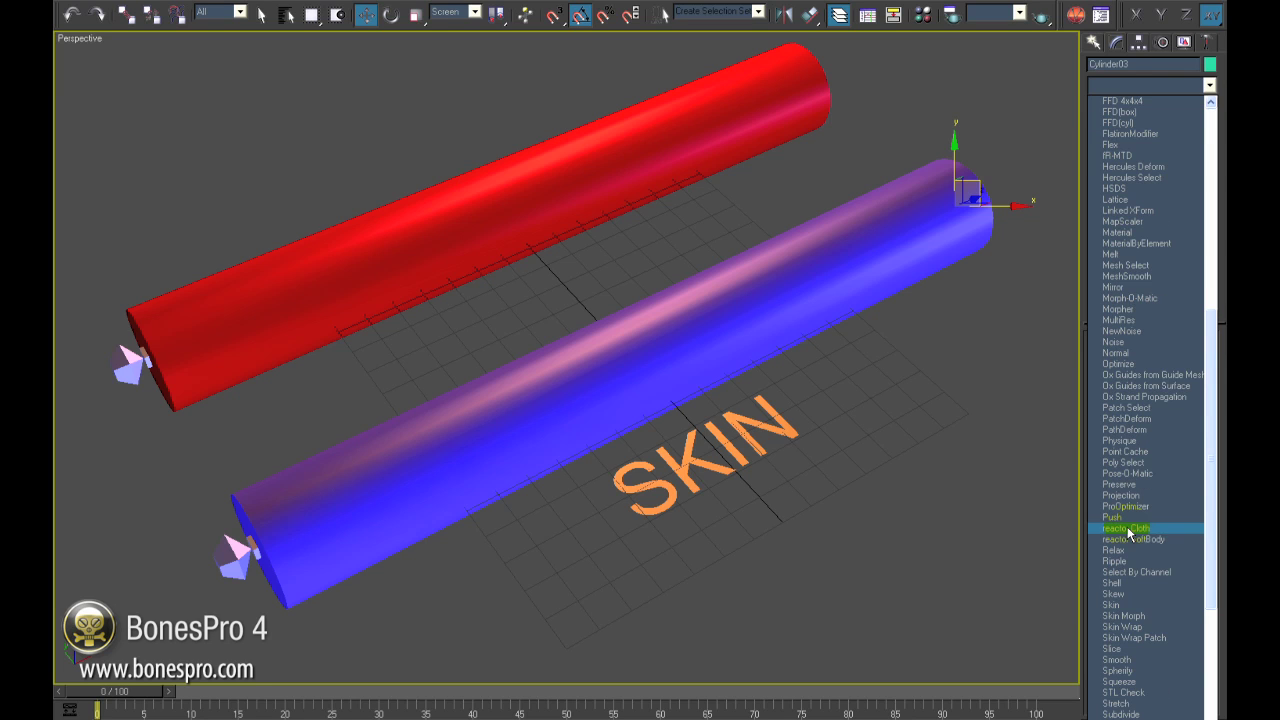
click(1114, 605)
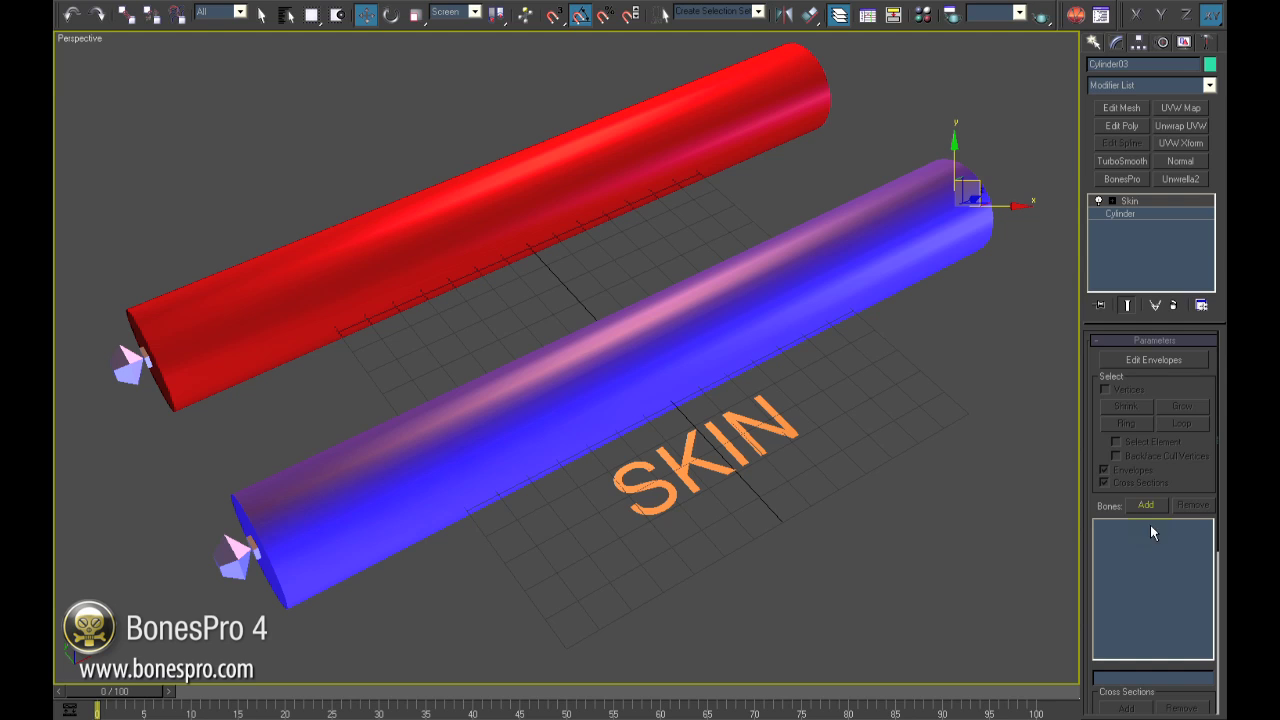
click(1145, 505)
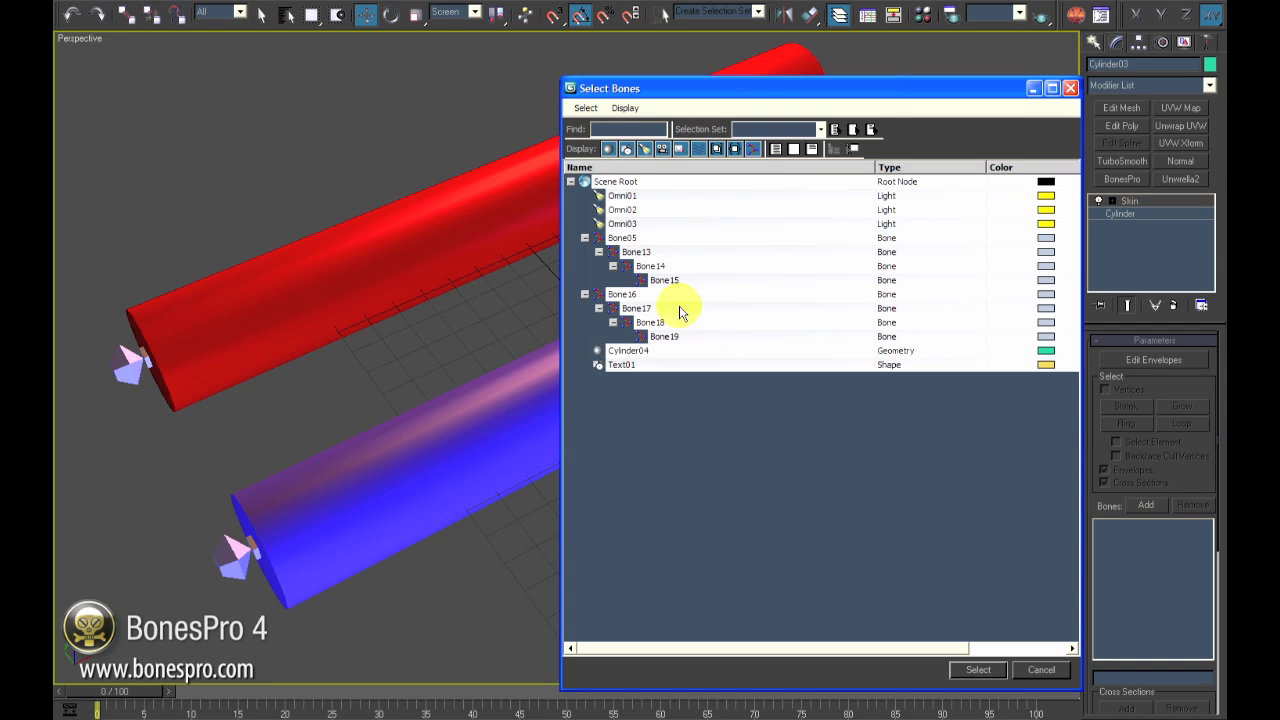
drag(622, 238, 652, 279)
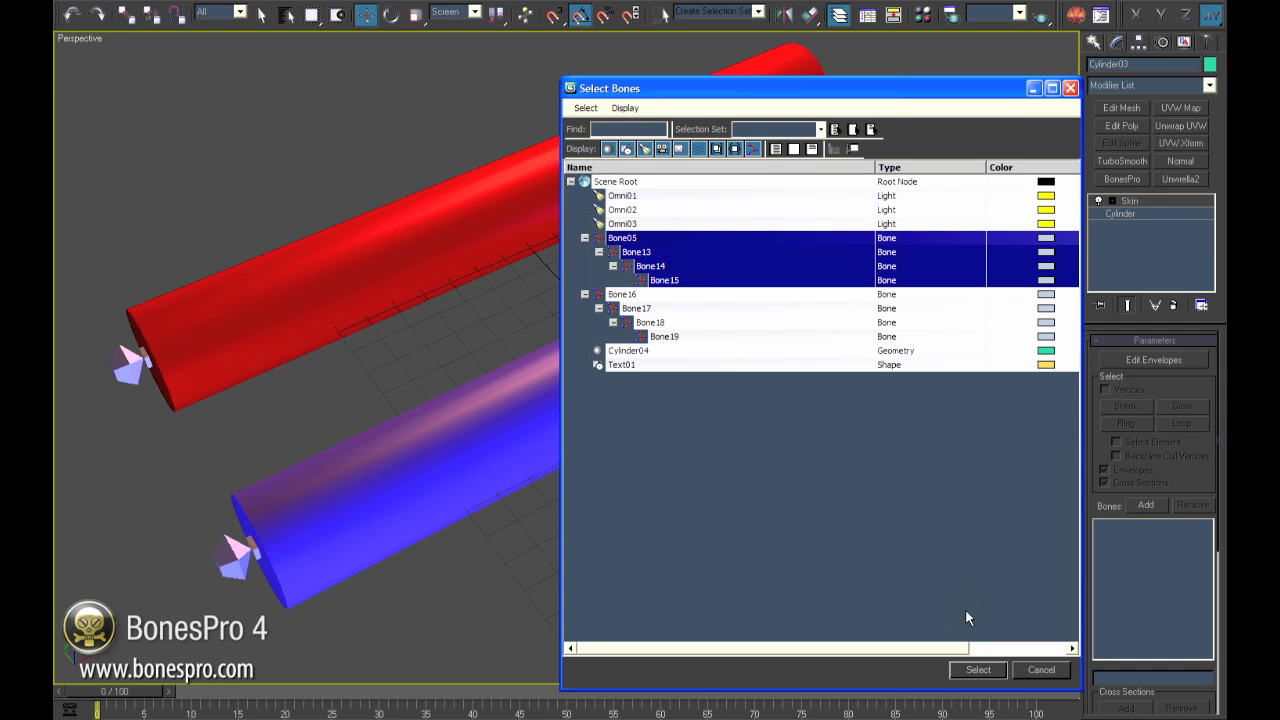
click(974, 676)
Scrub the animation to frame 58 and examine how the skinned blue cylinder deforms at its bent joints
alt+middle_drag(805, 588, 723, 563)
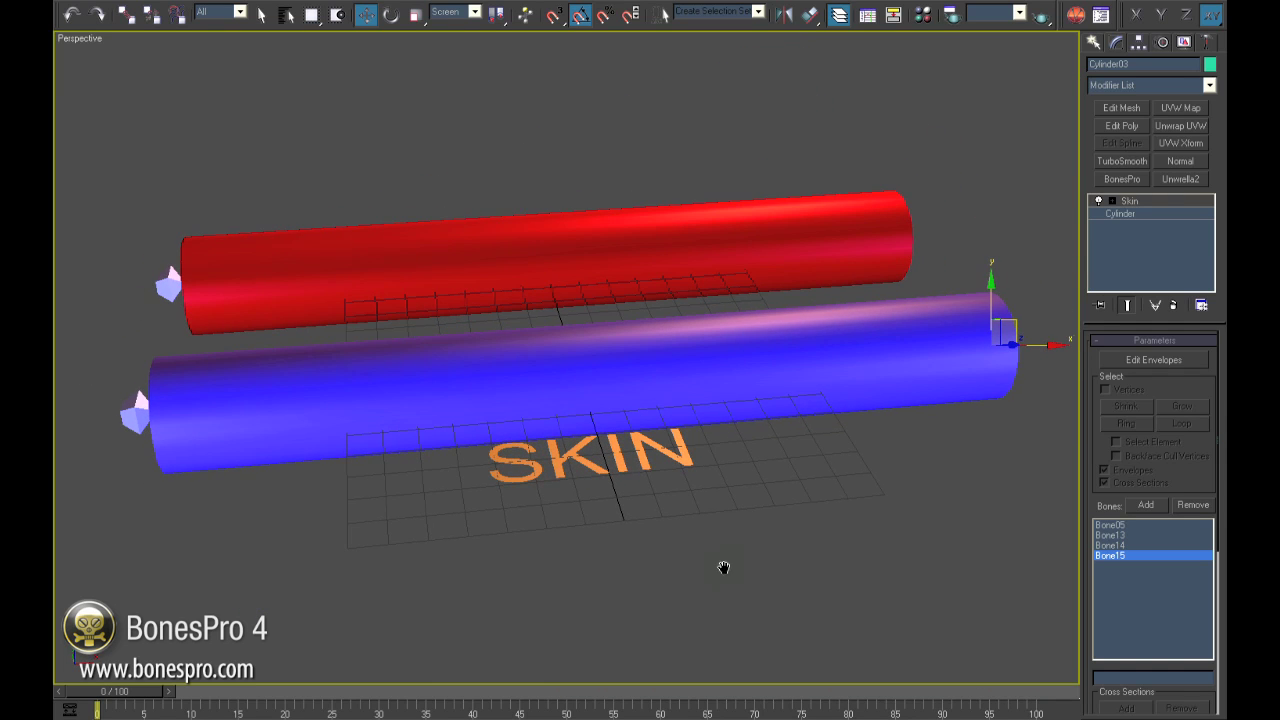
drag(145, 697, 519, 697)
alt+middle_drag(728, 555, 690, 520)
middle_drag(690, 520, 566, 477)
scroll(657, 494, up, 3)
middle_drag(657, 494, 528, 420)
alt+middle_drag(528, 420, 478, 442)
drag(481, 707, 648, 672)
key(w)
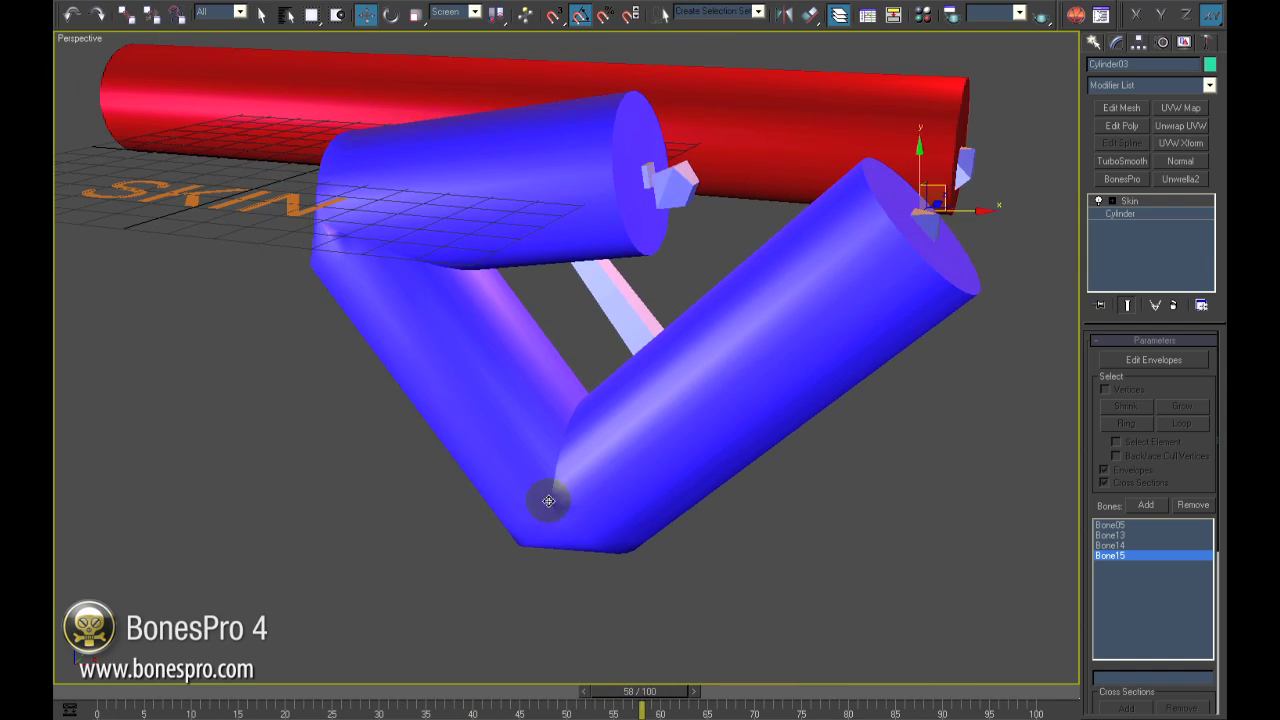
Show edged faces and examine the blue cylinder's mesh around the bends up close at frame 30
alt+middle_drag(549, 500, 604, 466)
key(F4)
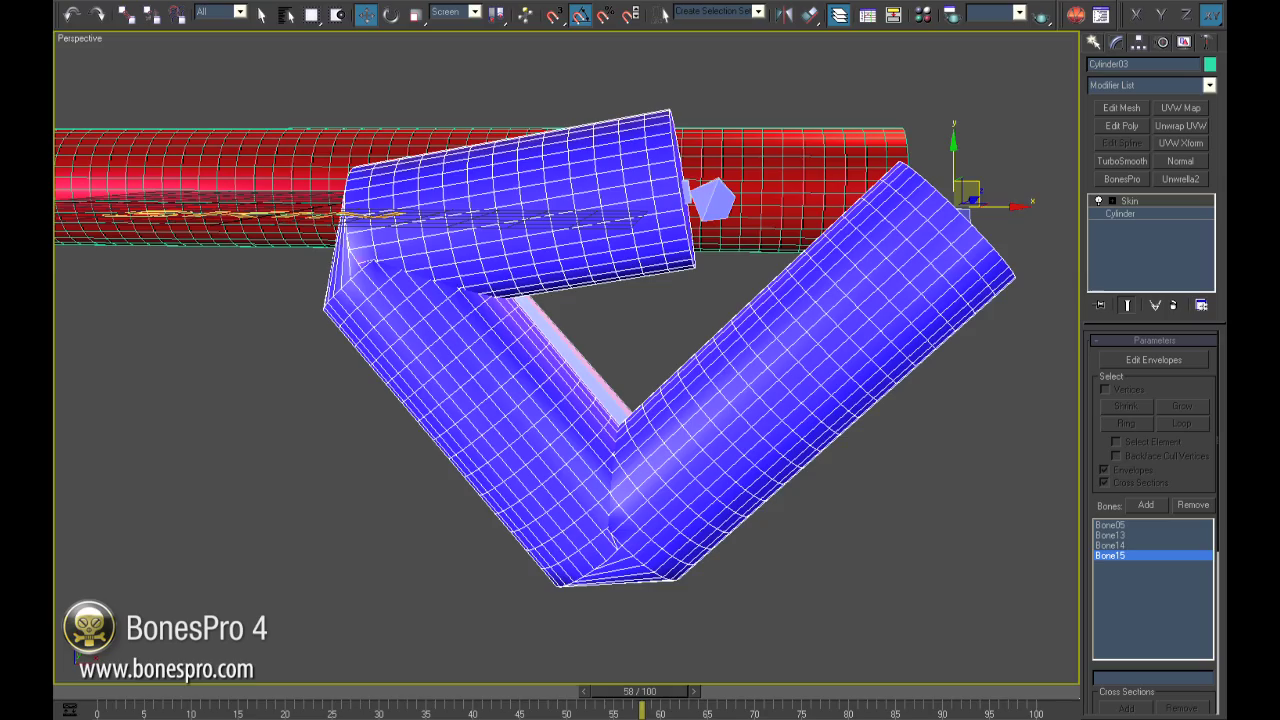
drag(638, 703, 380, 695)
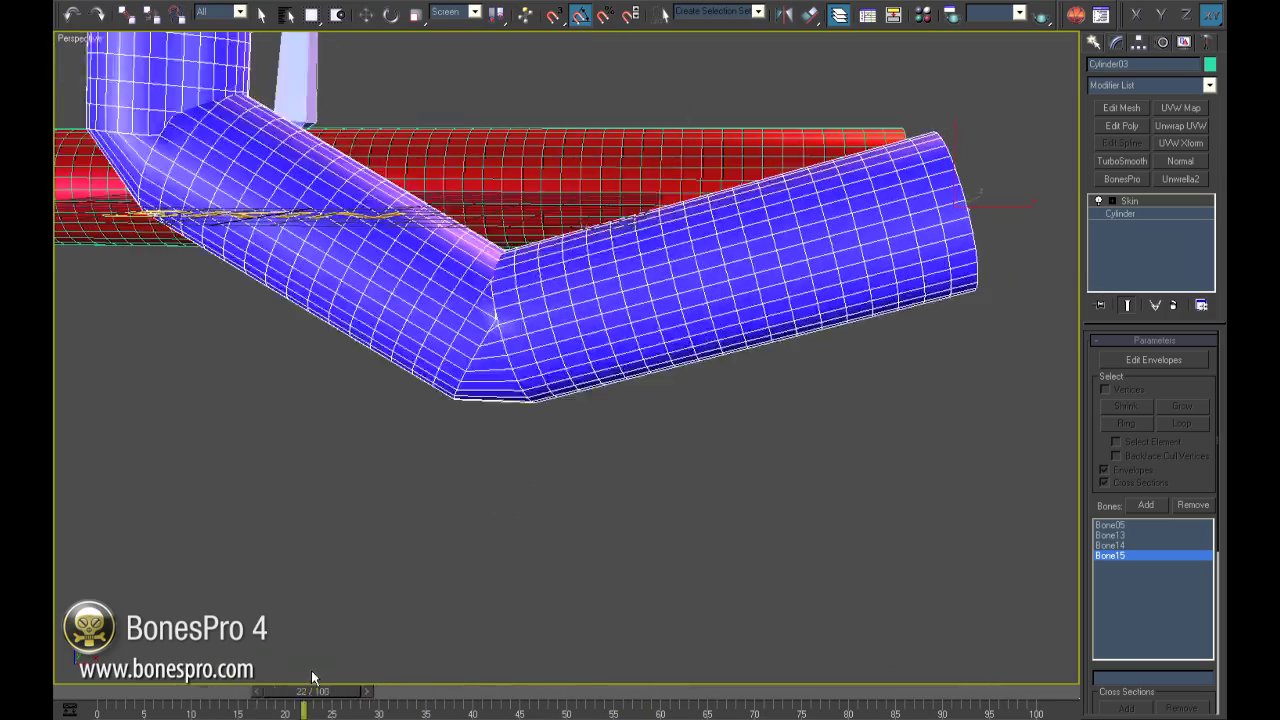
scroll(503, 473, up, 5)
middle_drag(514, 466, 702, 579)
middle_drag(535, 420, 703, 588)
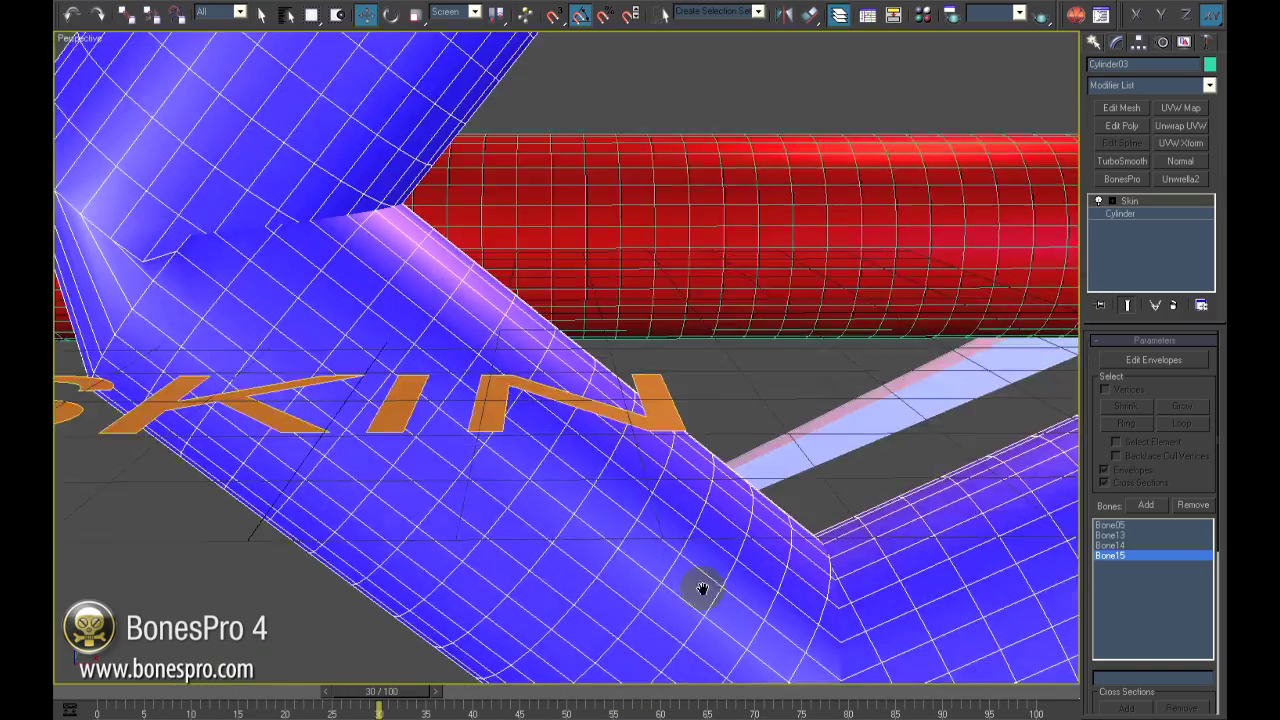
Scrub between frames 0 and 39 and examine the mesh deformation at both bends of the skinned blue cylinder
alt+middle_drag(480, 450, 617, 681)
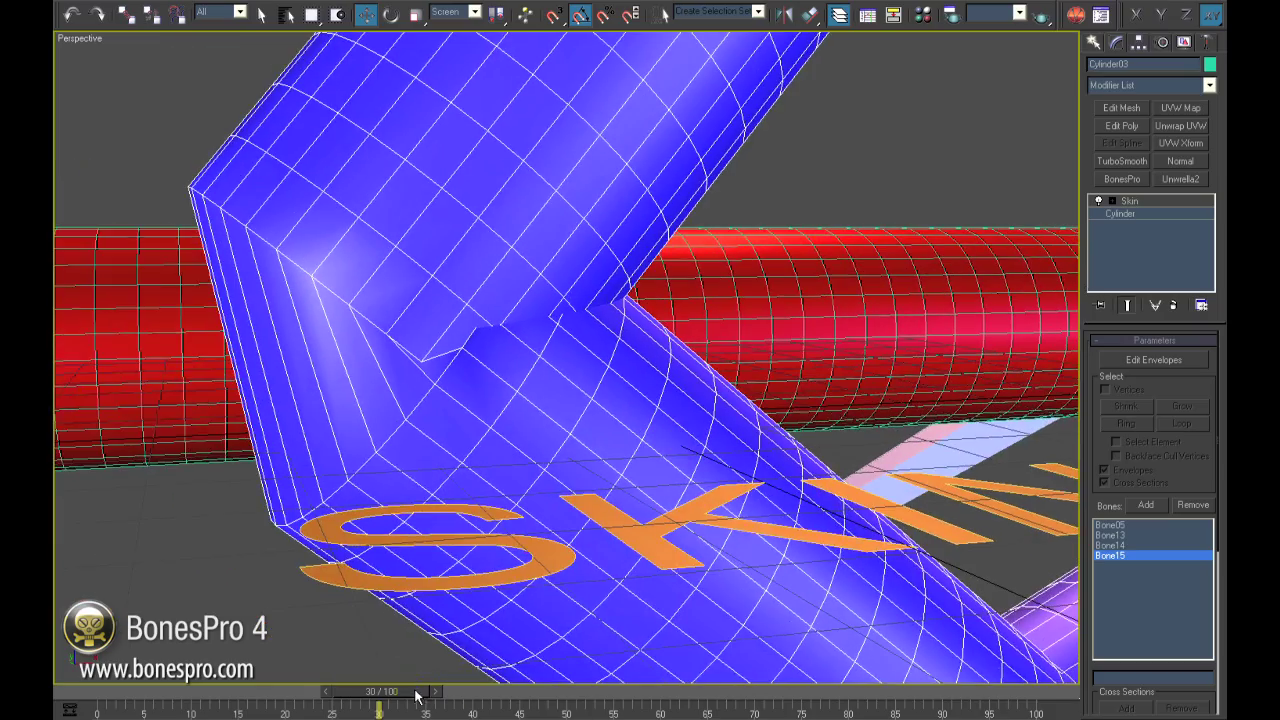
drag(418, 697, 505, 695)
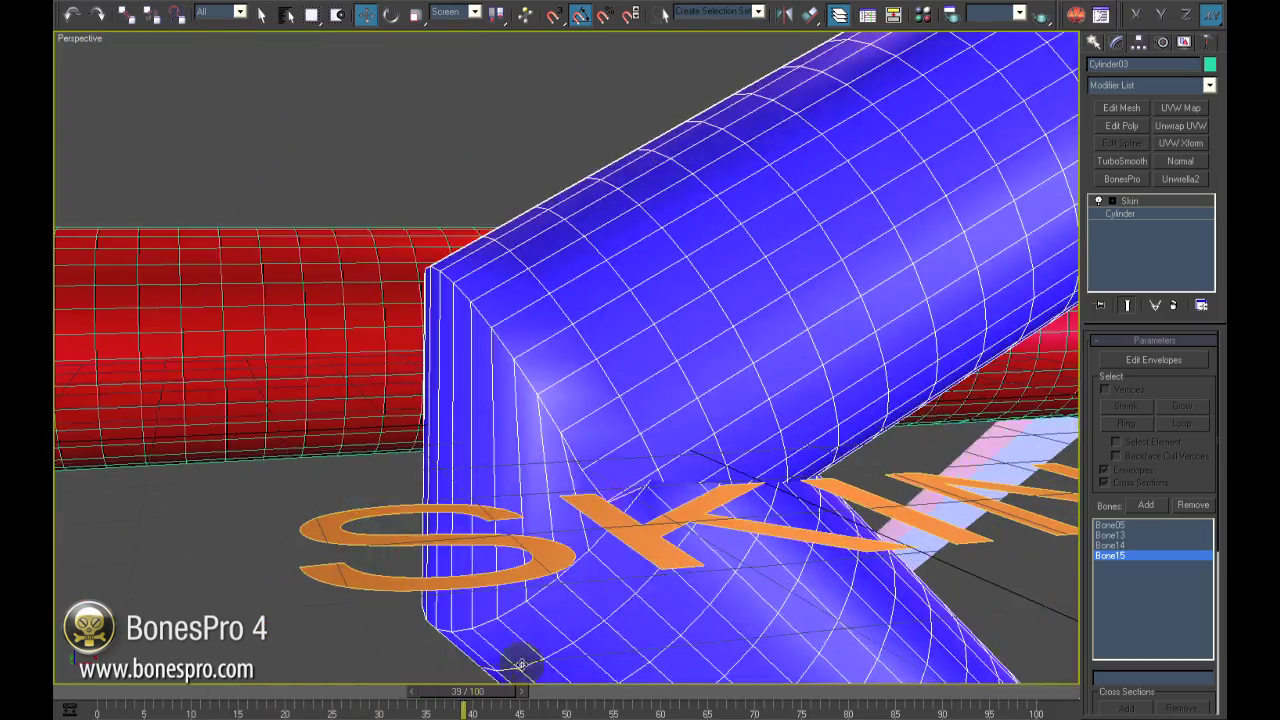
alt+middle_drag(521, 664, 500, 394)
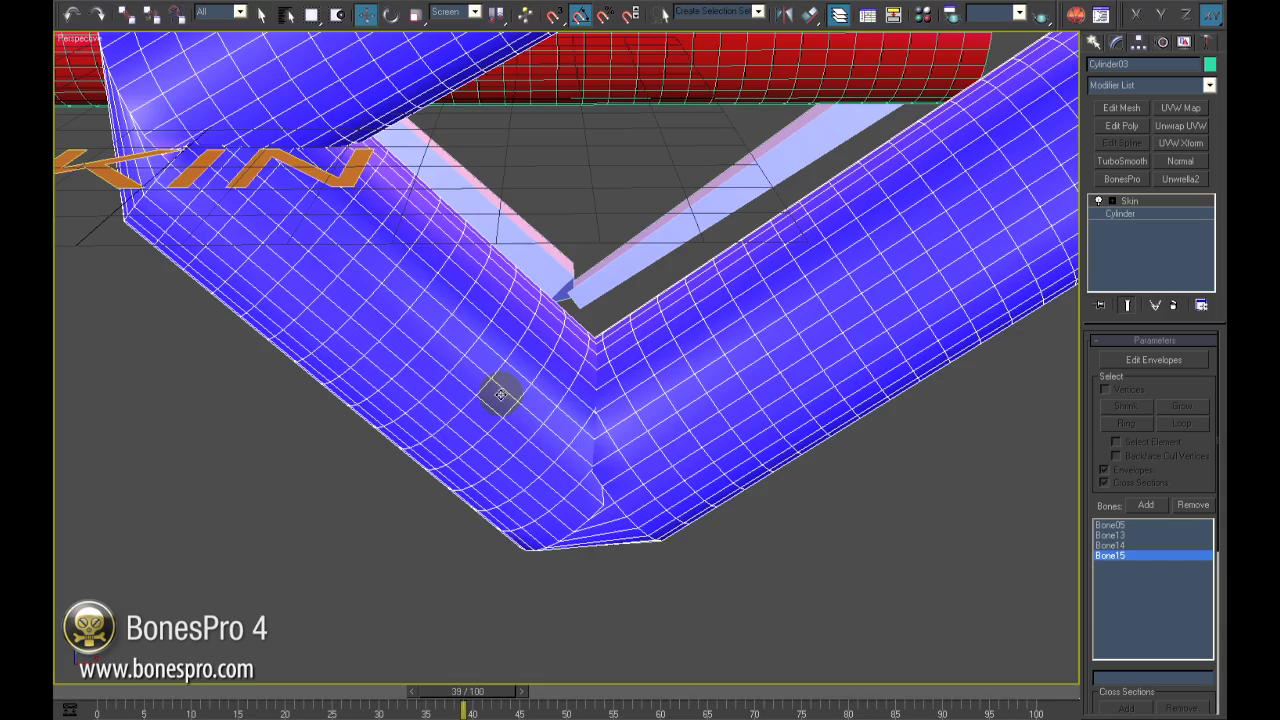
drag(470, 692, 122, 692)
middle_drag(455, 430, 558, 667)
drag(151, 692, 500, 695)
alt+middle_drag(619, 598, 600, 560)
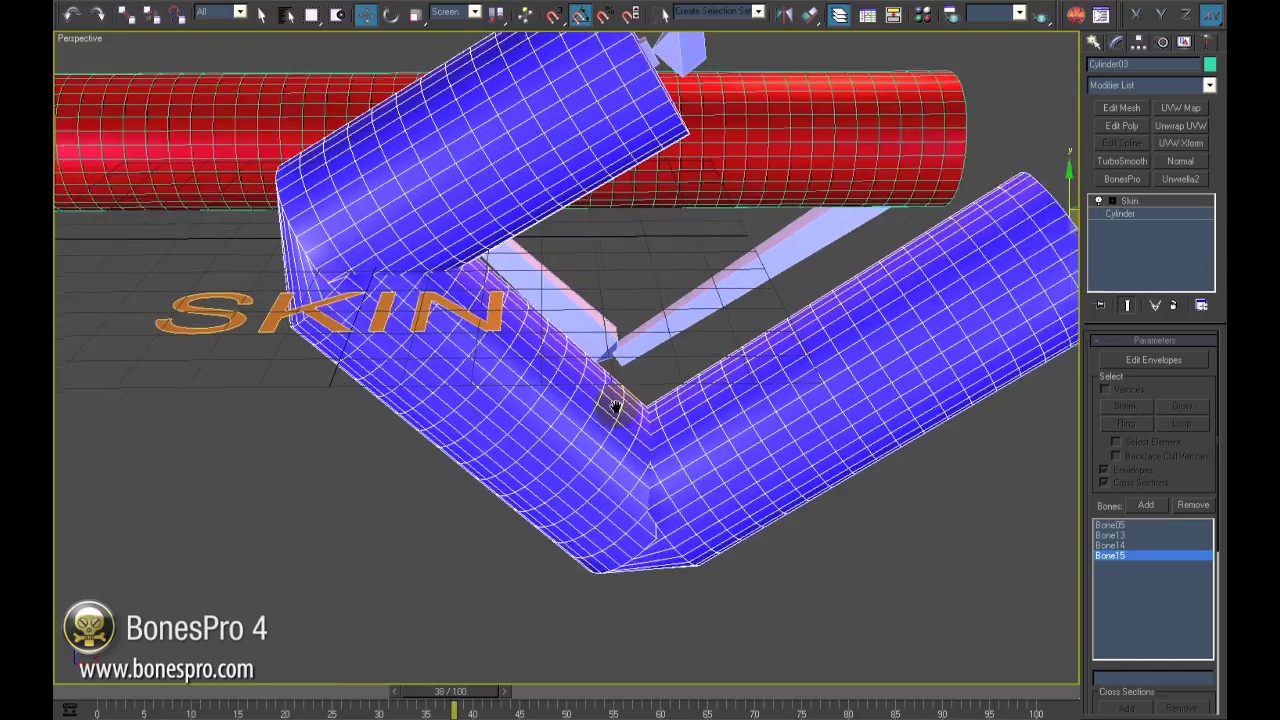
middle_drag(616, 407, 573, 382)
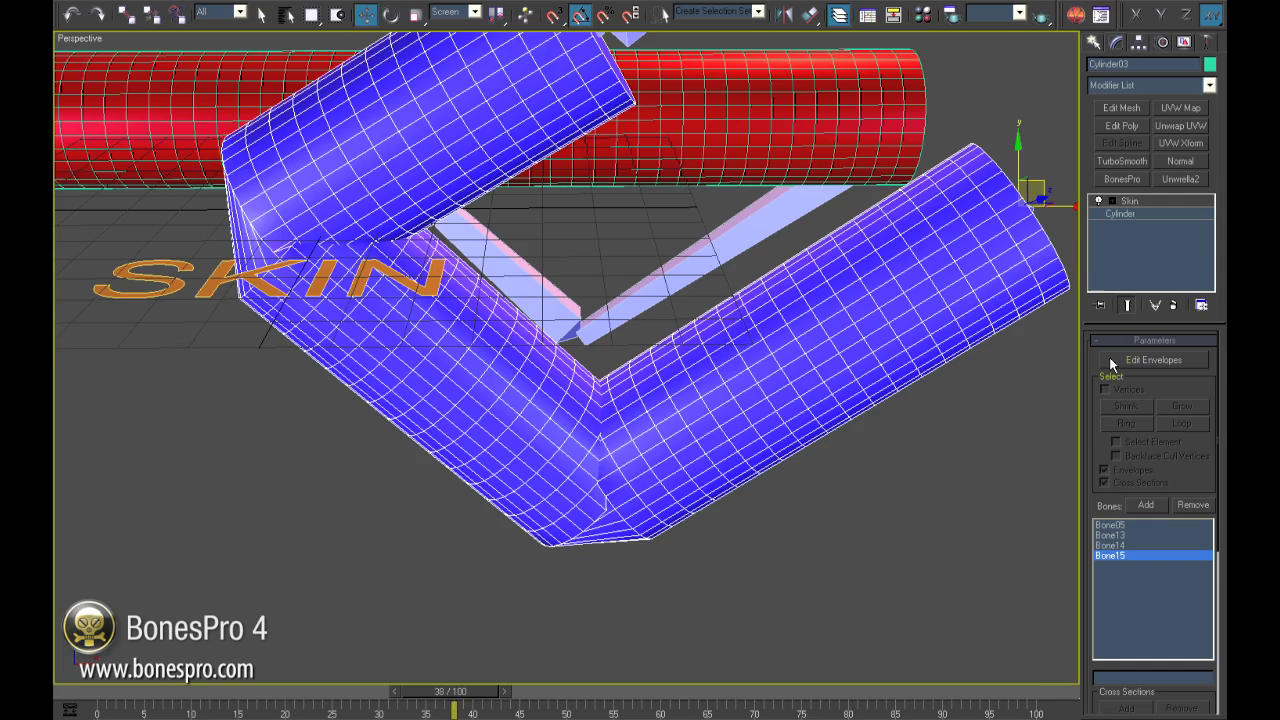
Enable envelope editing on the Skin modifier and reshape the Bone05 and Bone13 envelopes around the blue cylinder's lower bend
click(1131, 362)
mouse_move(668, 449)
middle_down()
mouse_move(621, 469)
mouse_move(617, 443)
middle_up()
click(620, 422)
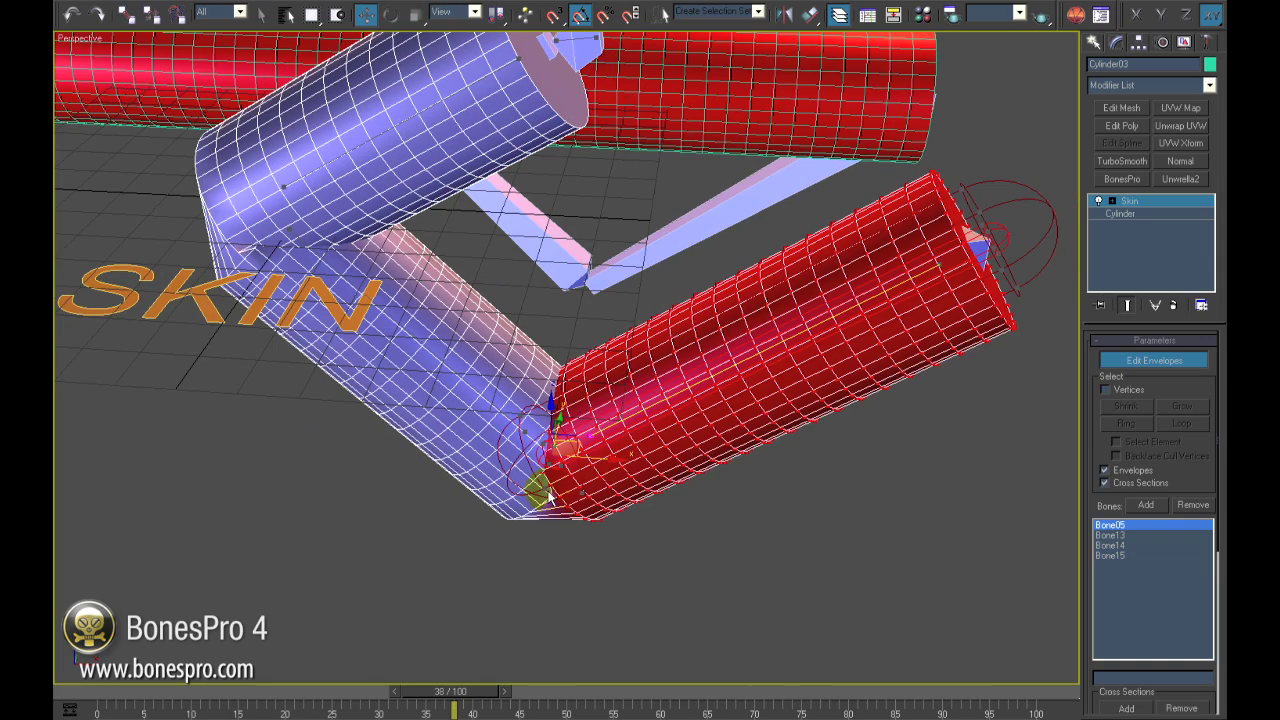
drag(518, 525, 516, 522)
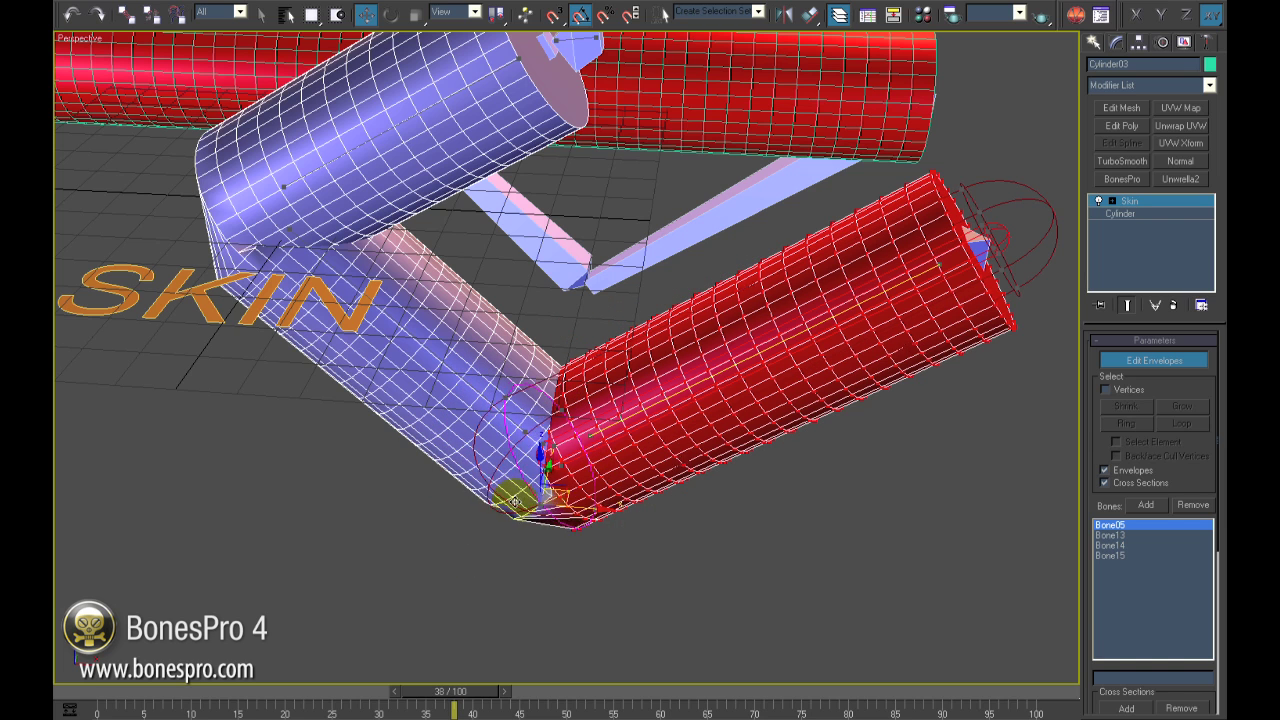
click(445, 366)
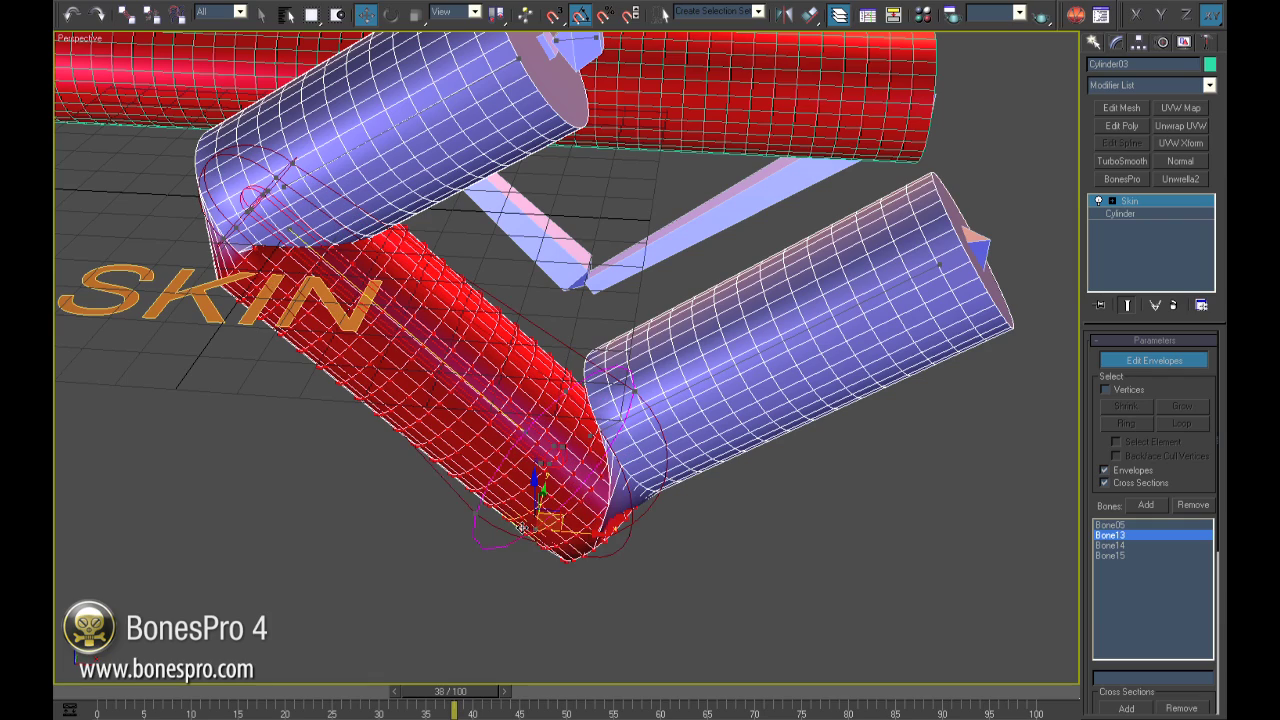
alt+middle_drag(546, 499, 601, 547)
Reposition the joint end of Bone05's envelope to adjust its influence on the outer side of the lower bend
click(621, 420)
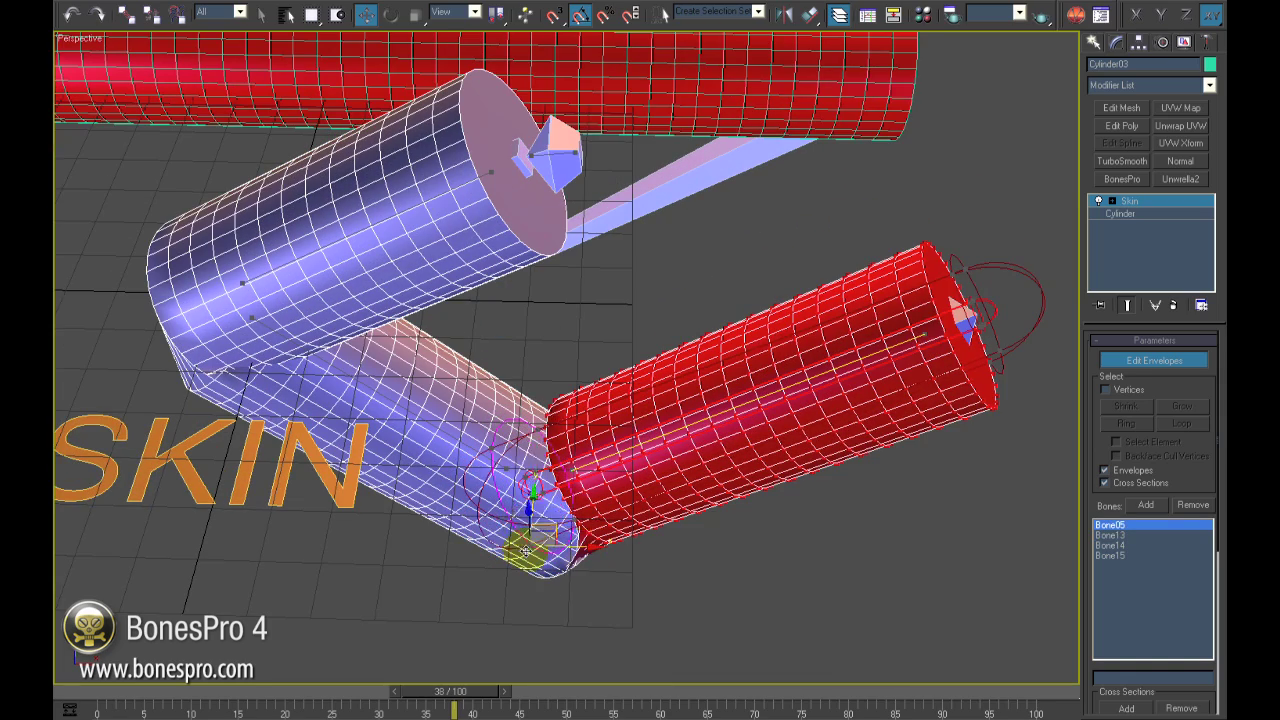
drag(524, 588, 528, 562)
alt+middle_drag(567, 565, 553, 472)
scroll(567, 516, up, 3)
alt+middle_drag(510, 535, 535, 570)
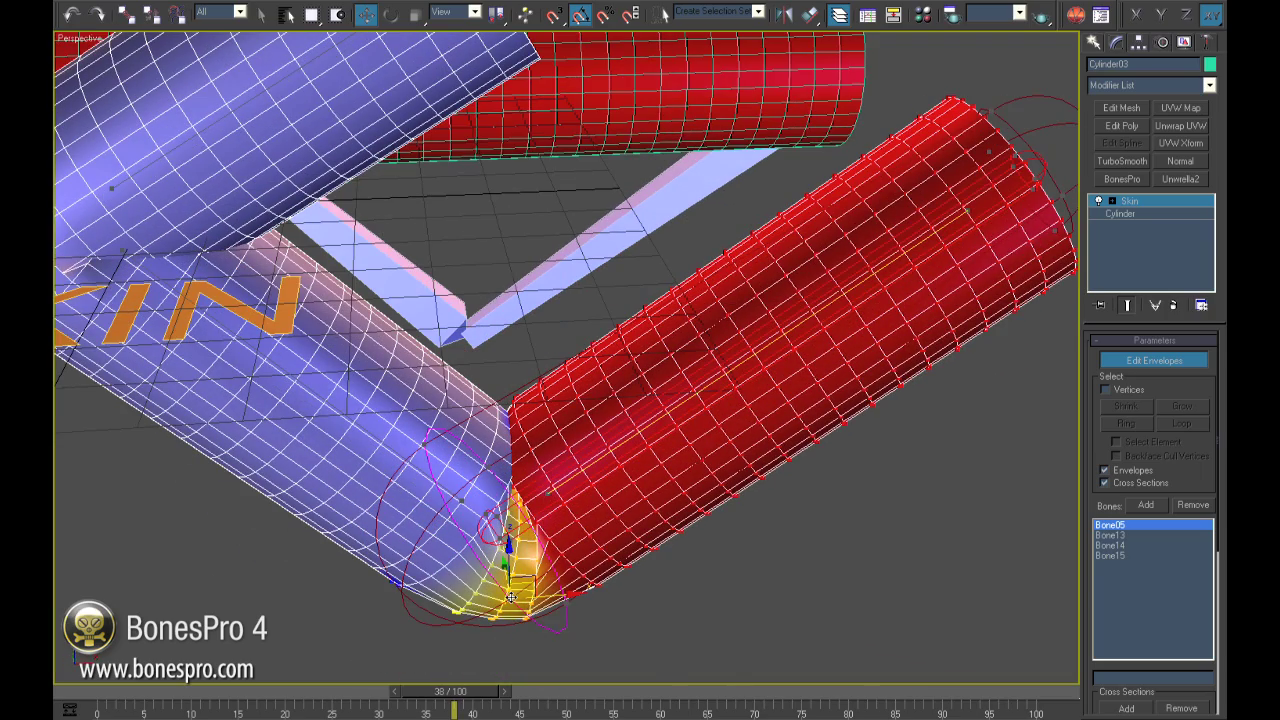
drag(510, 597, 516, 586)
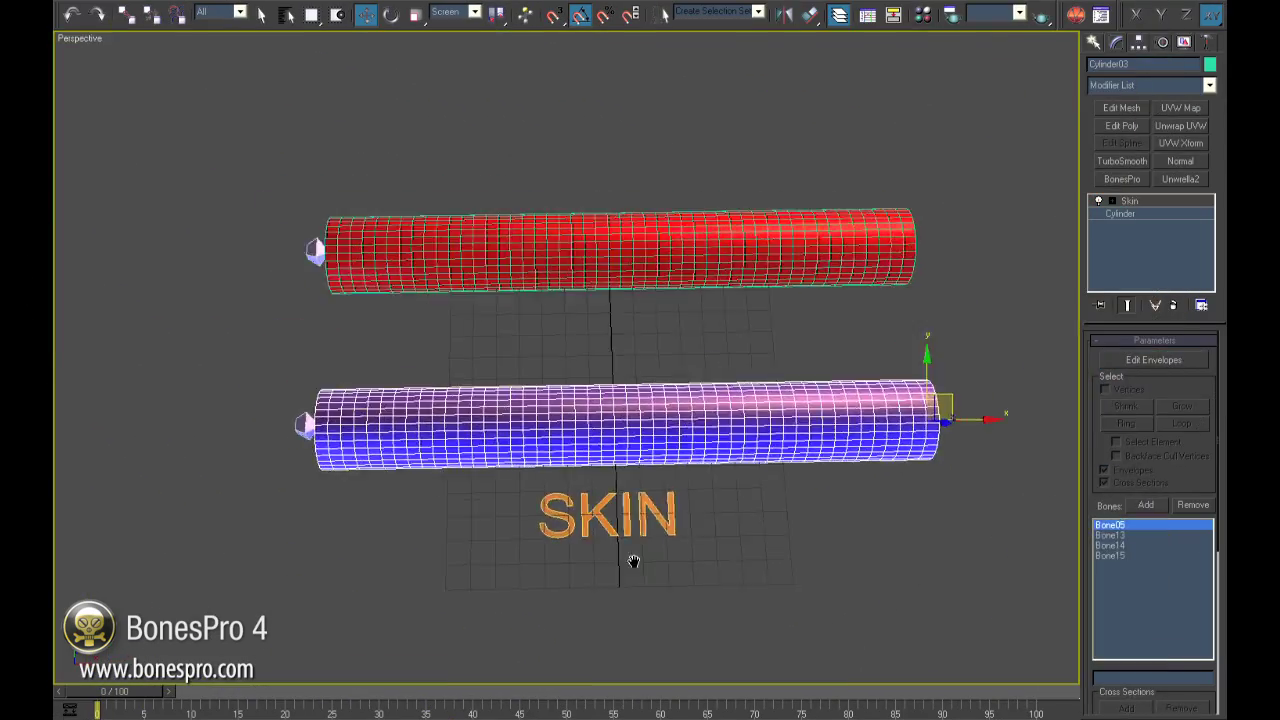
Place a copy of the SKIN label beside the red cylinder and change its text to BONESPRO
key(alt+w)
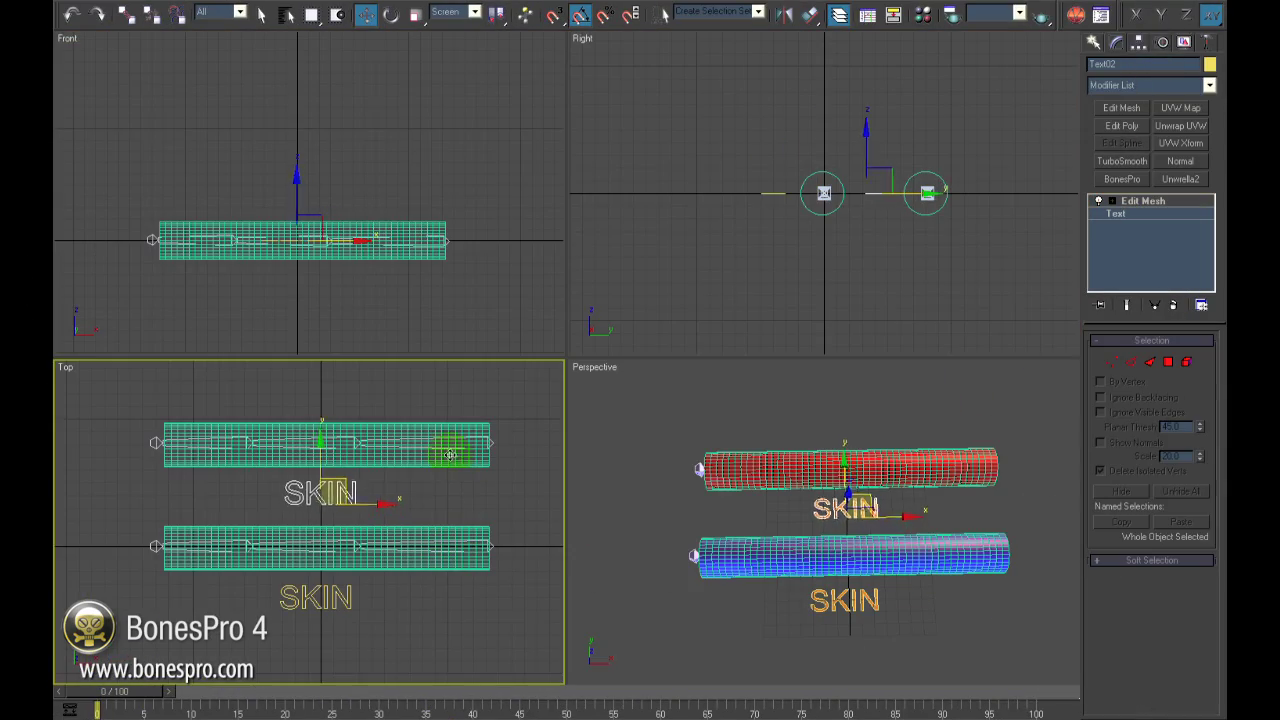
drag(450, 455, 449, 450)
click(1145, 215)
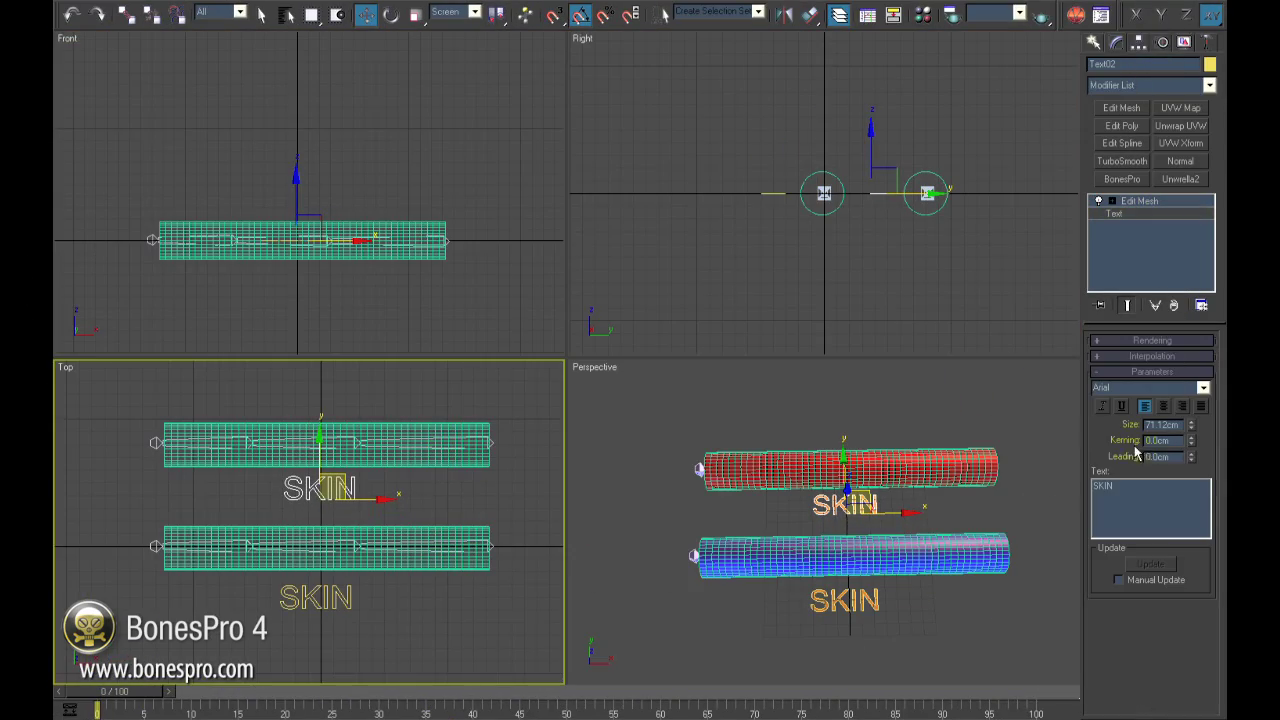
text(BONESPRO)
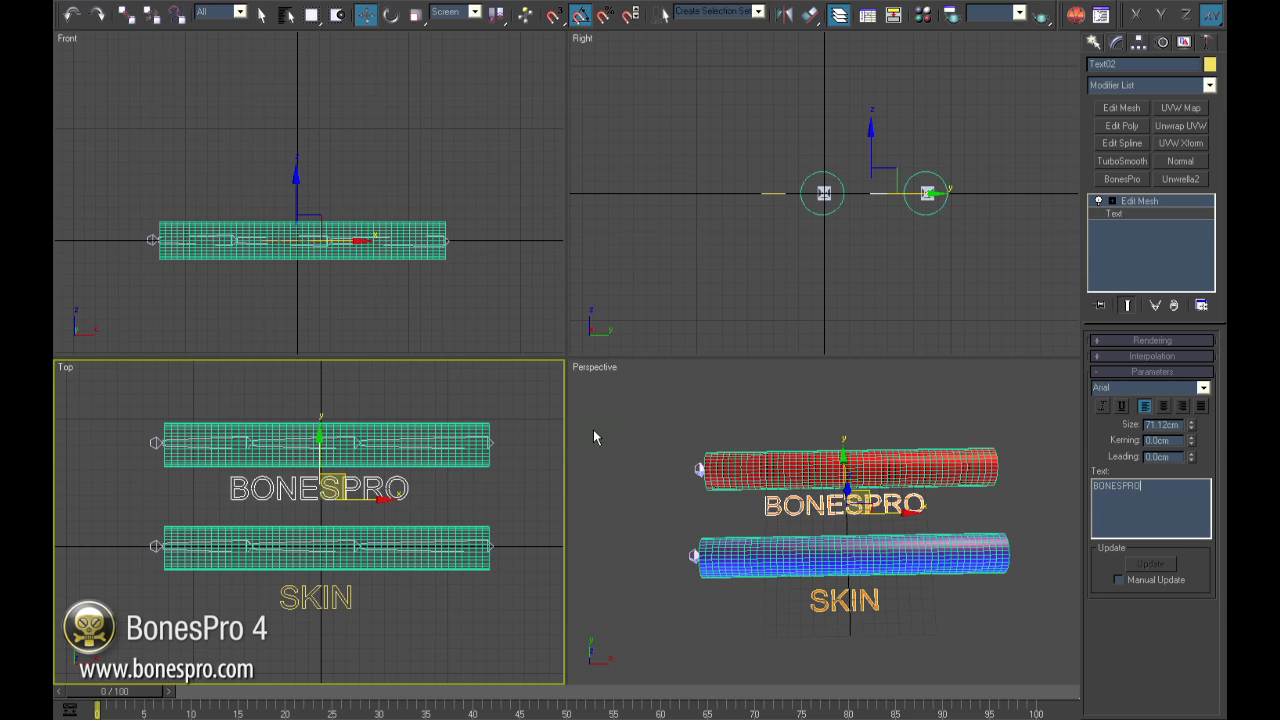
Apply a BonesPro modifier to the red cylinder and assign Bone16, Bone17, Bone18 and Bone19 to it
click(448, 487)
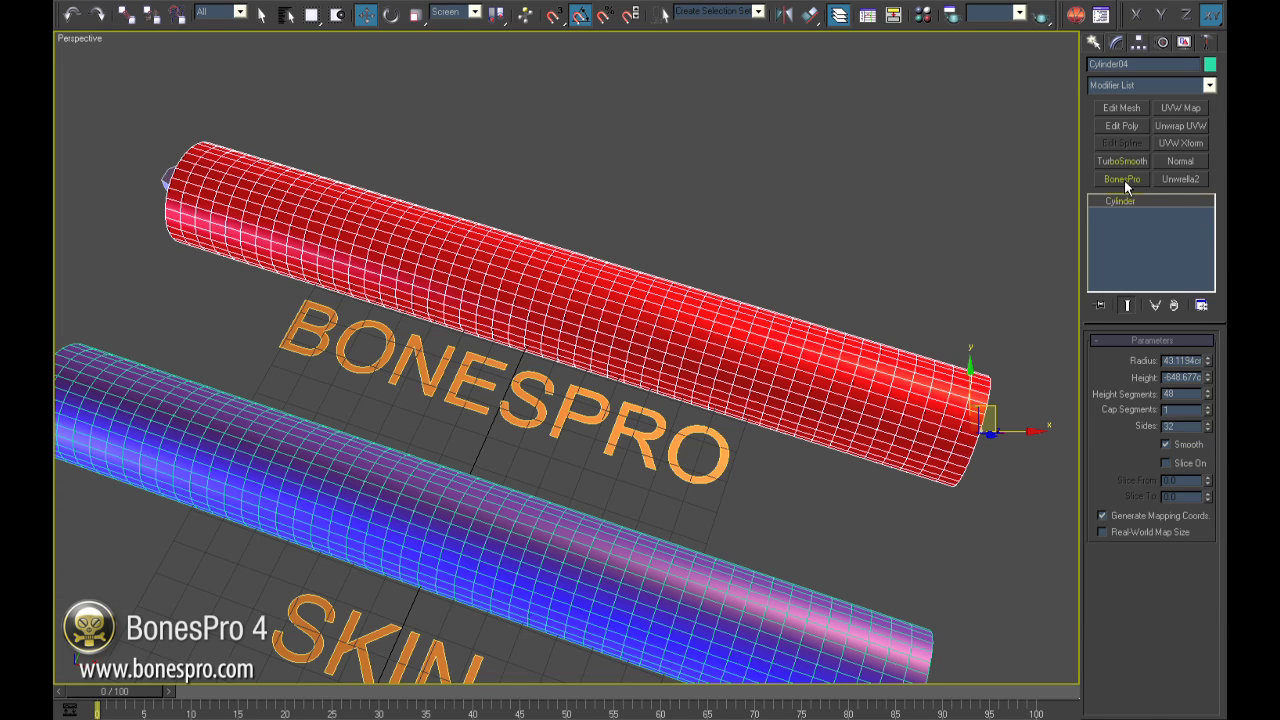
click(1122, 180)
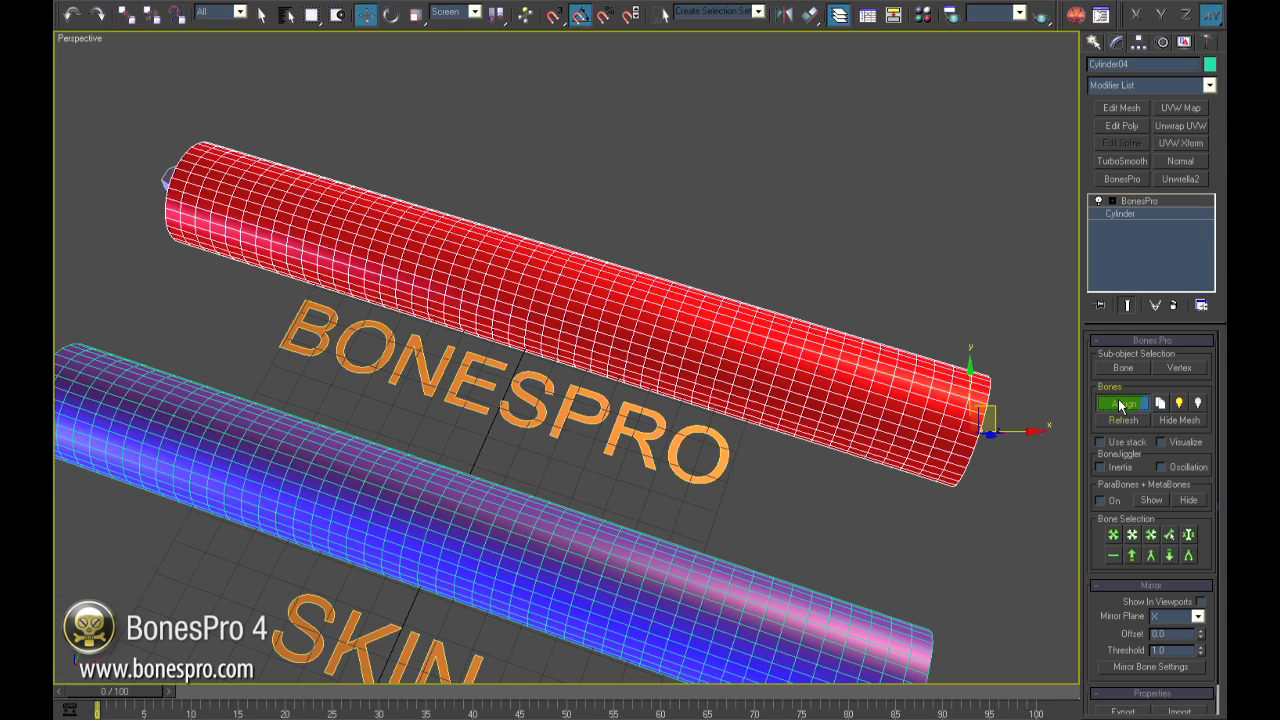
click(1120, 405)
drag(651, 534, 666, 571)
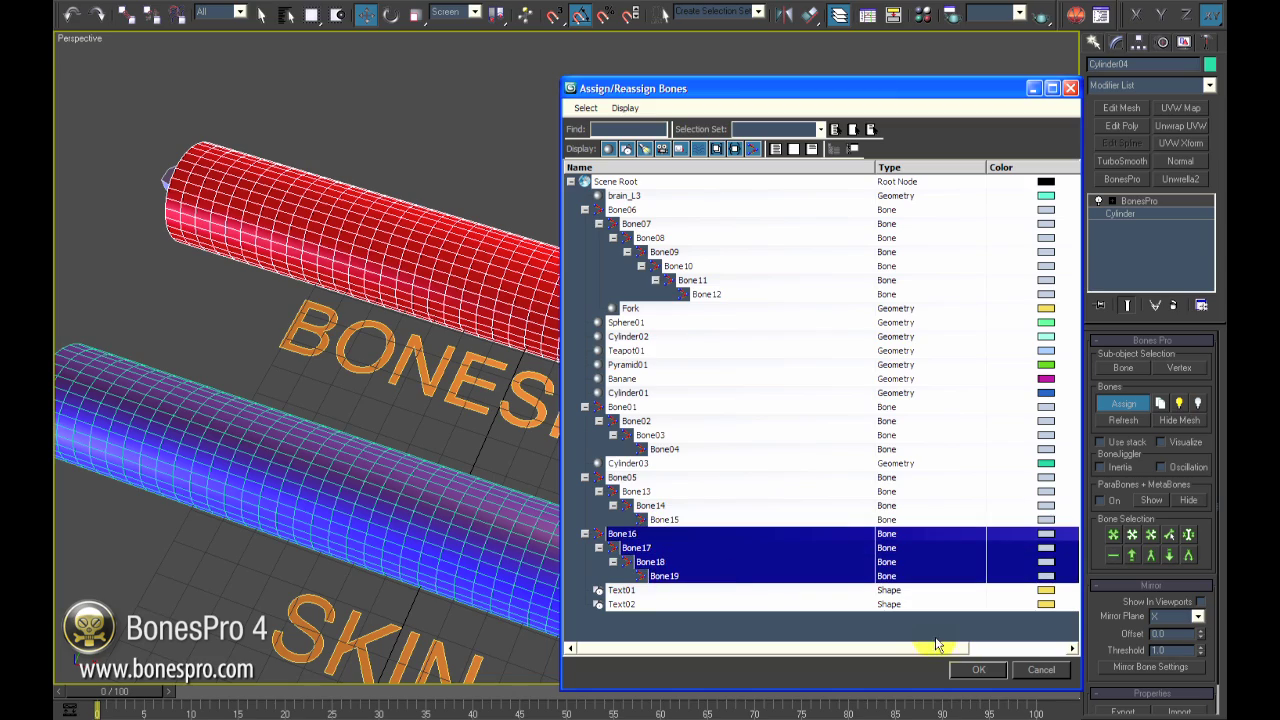
click(976, 670)
click(690, 422)
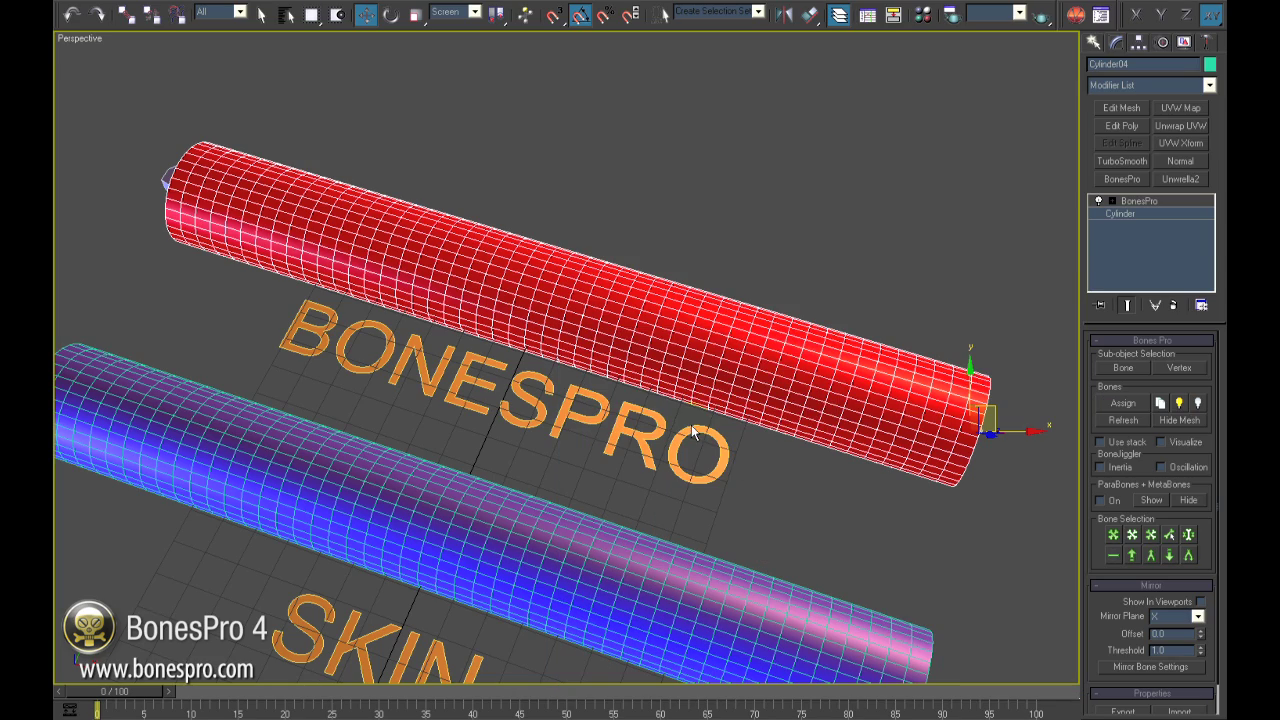
Scrub the animation to frame 43 and compare the bends of the red BonesPro cylinder with the blue Skin cylinder
alt+middle_drag(734, 470, 695, 490)
drag(127, 695, 100, 645)
key(w)
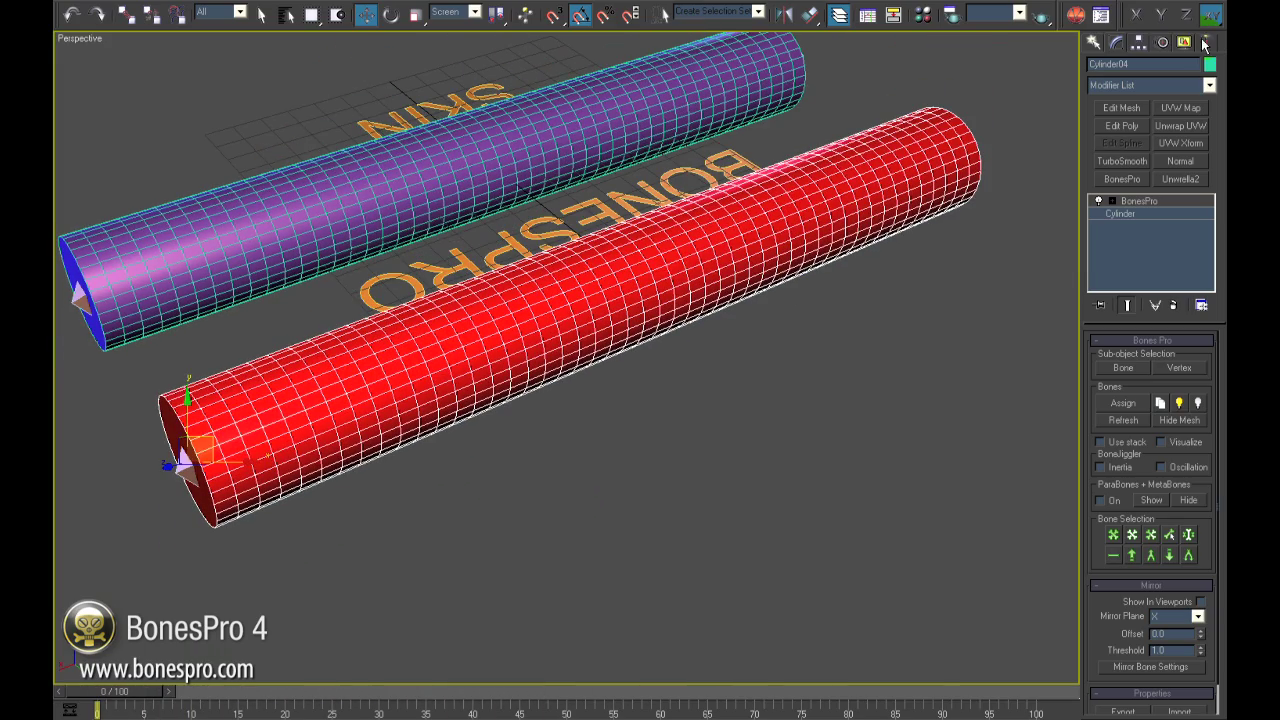
click(1205, 43)
click(1184, 42)
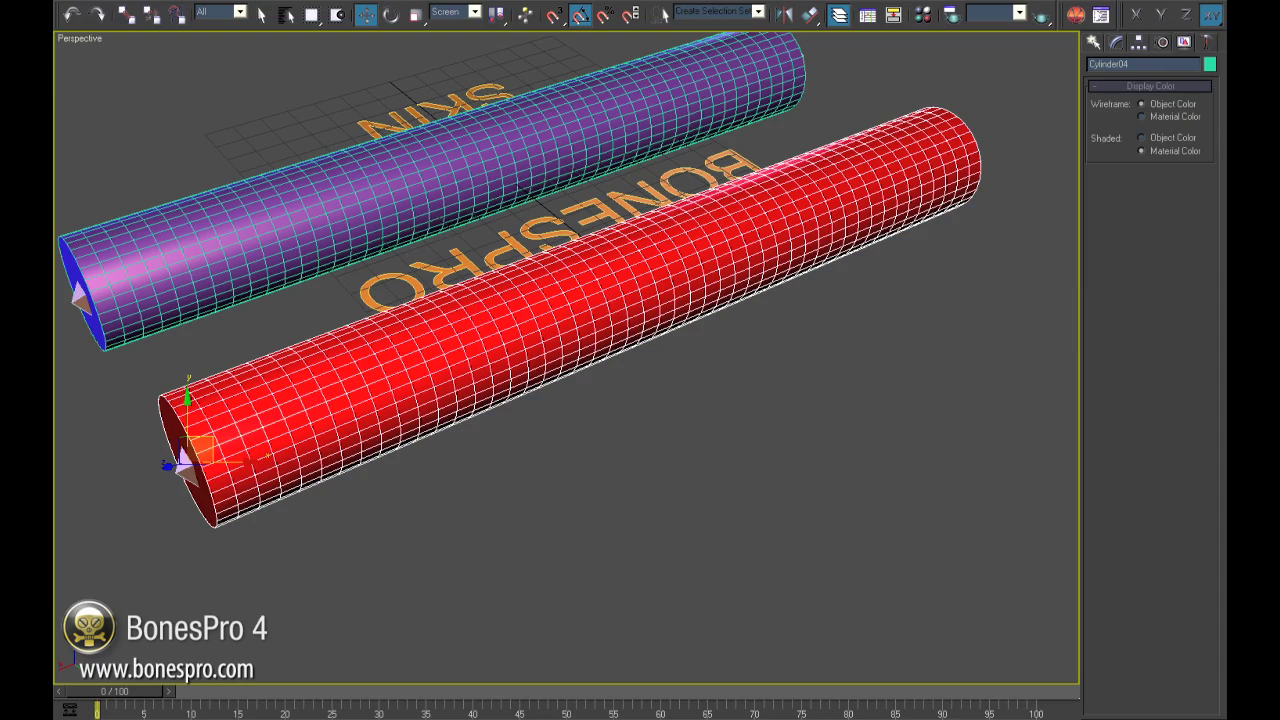
alt+middle_drag(352, 446, 742, 375)
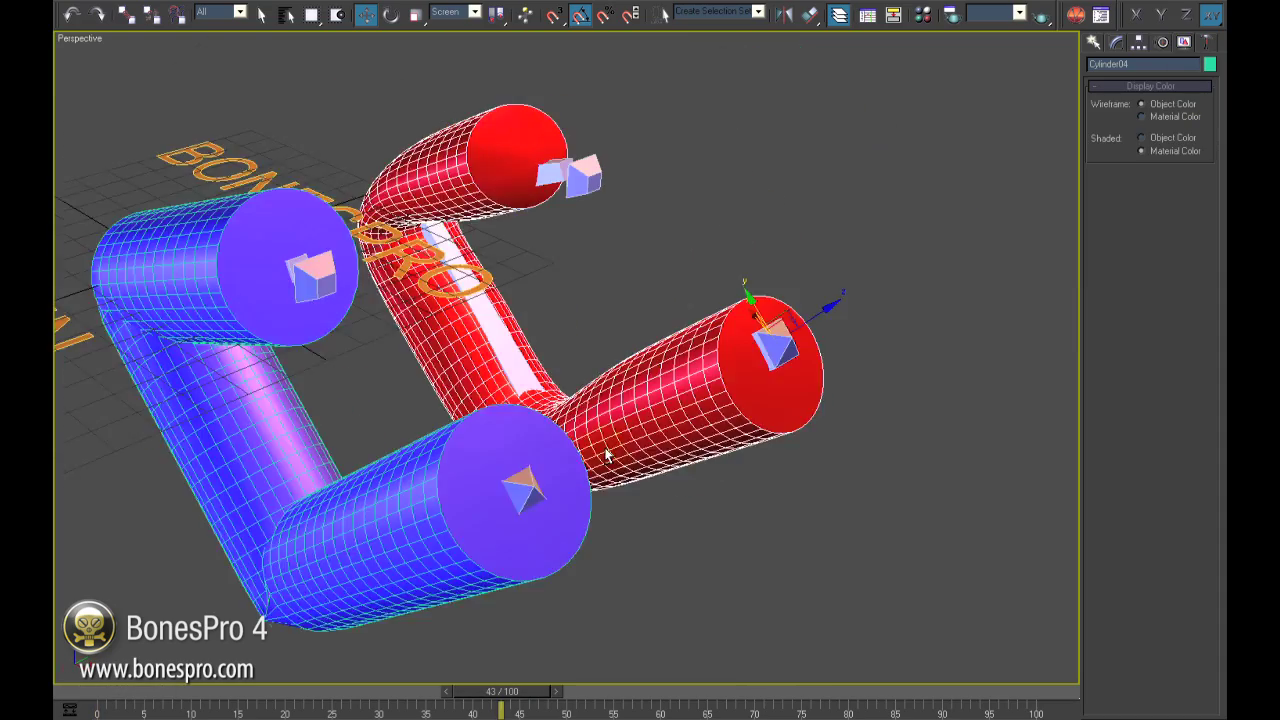
Turn on BonesPro's influence visualization and inspect the influence of Bone17, Bone16 and Bone18 at bone sub-object level
click(1116, 42)
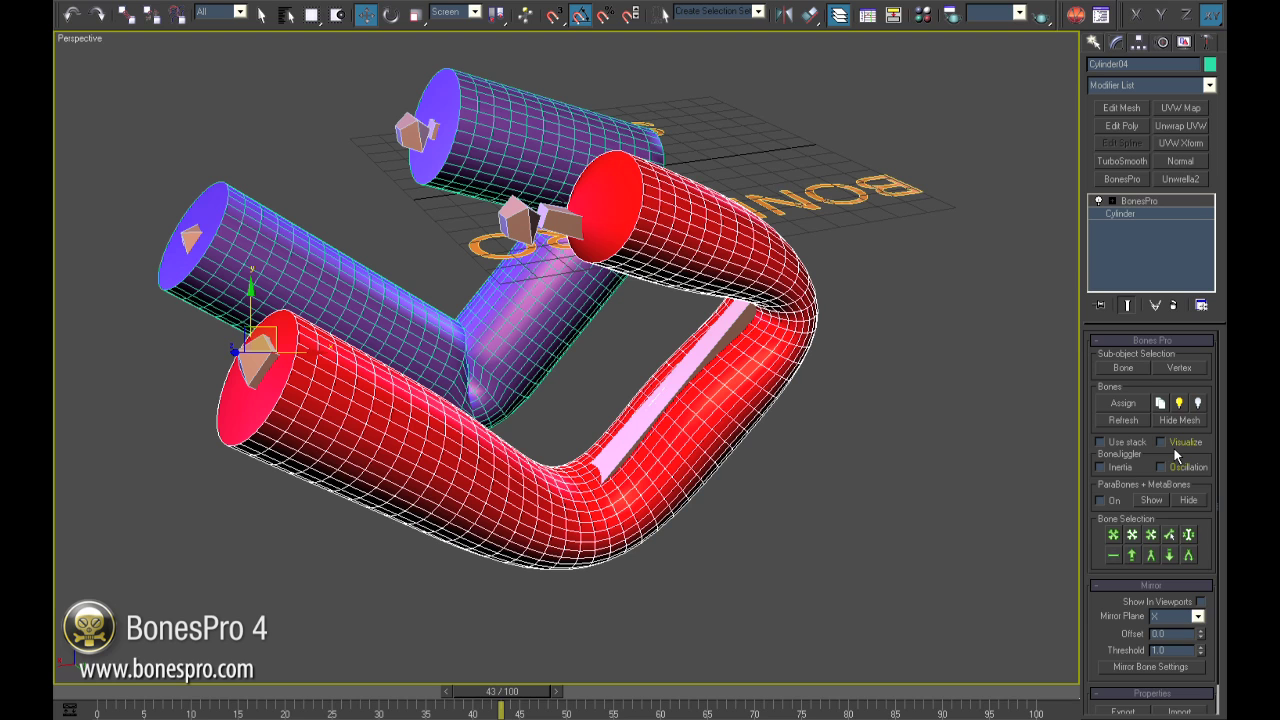
click(1174, 447)
alt+middle_drag(808, 472, 671, 429)
click(1122, 368)
click(700, 378)
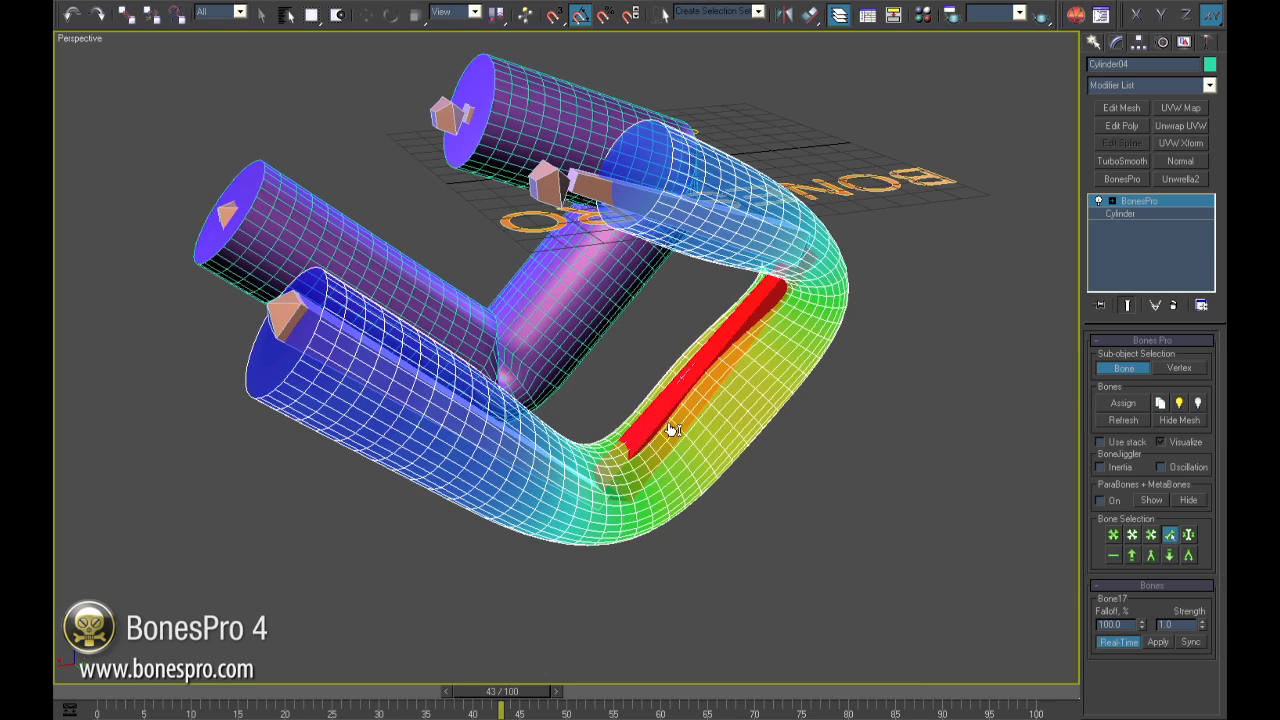
click(485, 443)
click(488, 442)
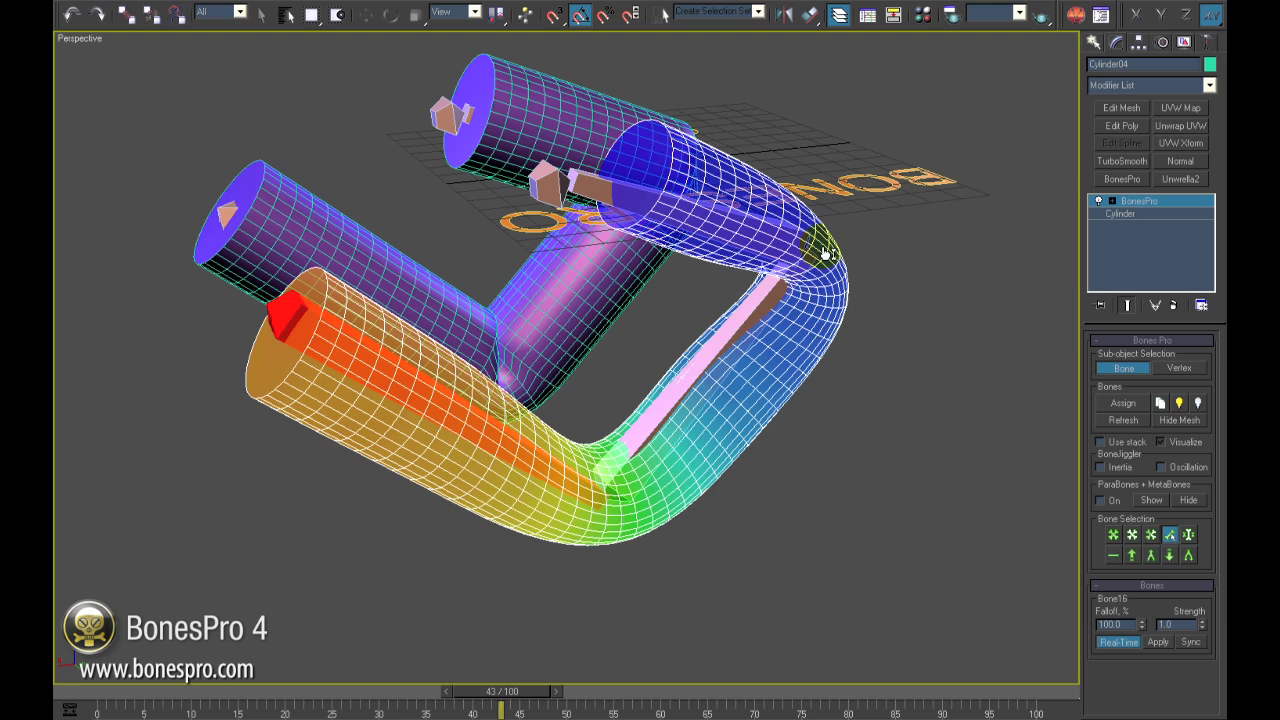
click(745, 230)
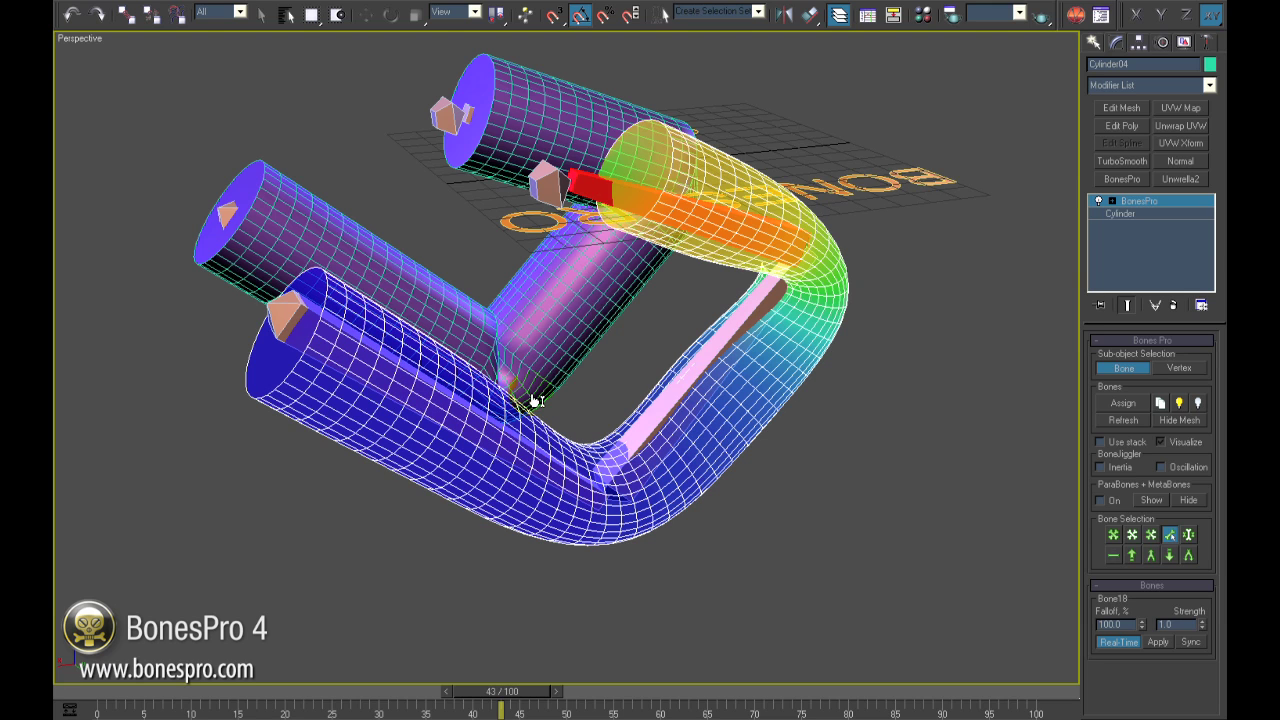
Set the falloff of Bone17 to 73% and the falloff of both Bone16 and Bone18 to 33%
click(642, 438)
drag(1144, 627, 1139, 648)
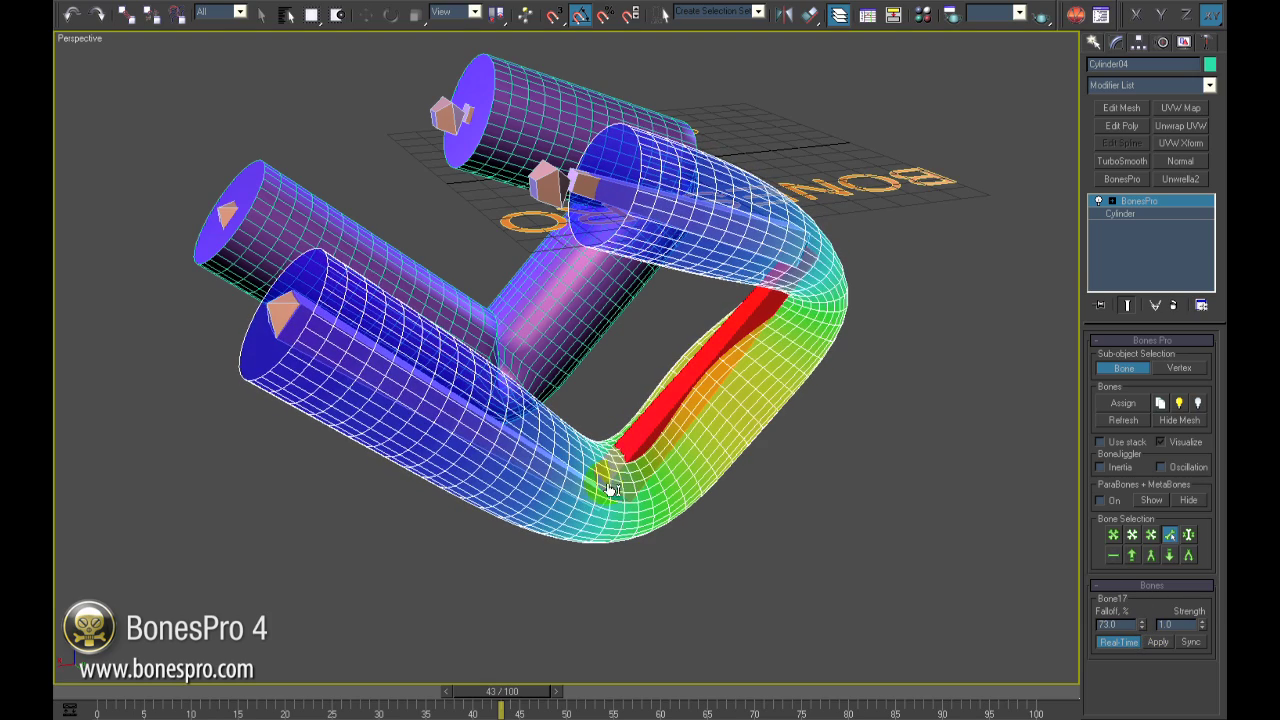
click(554, 462)
text(33)
key(Tab)
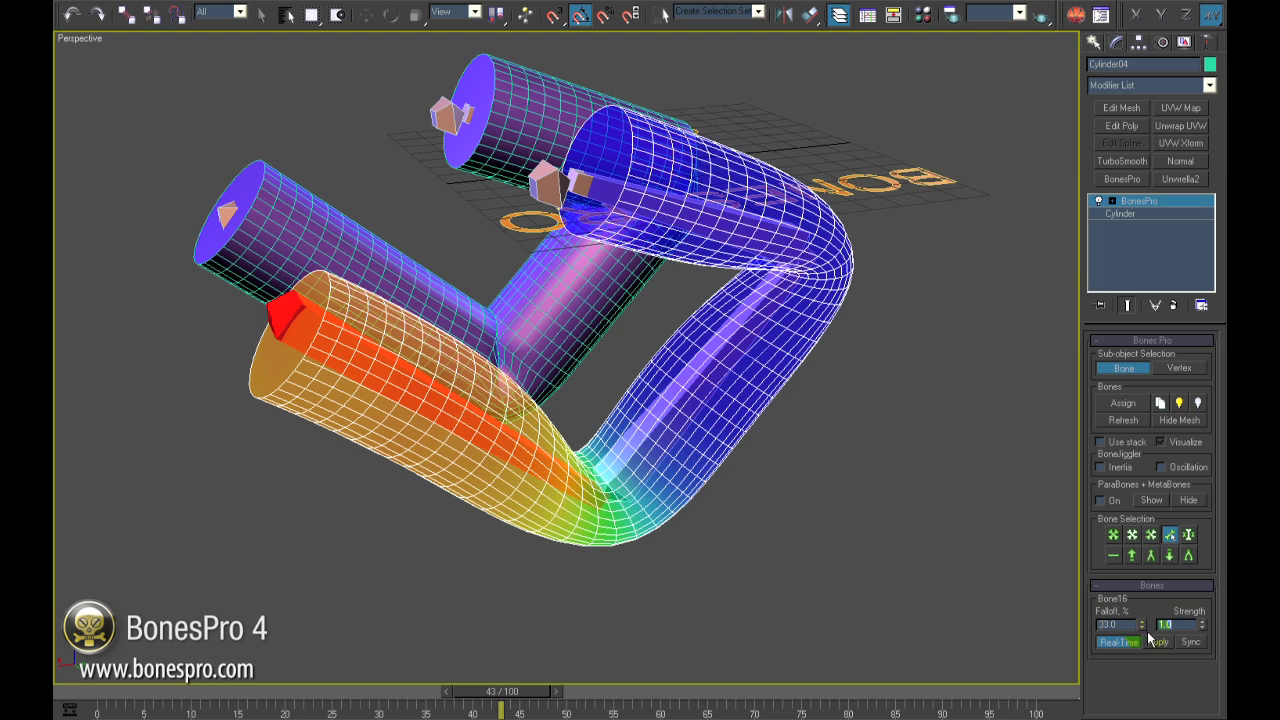
click(749, 220)
text(33)
key(Tab)
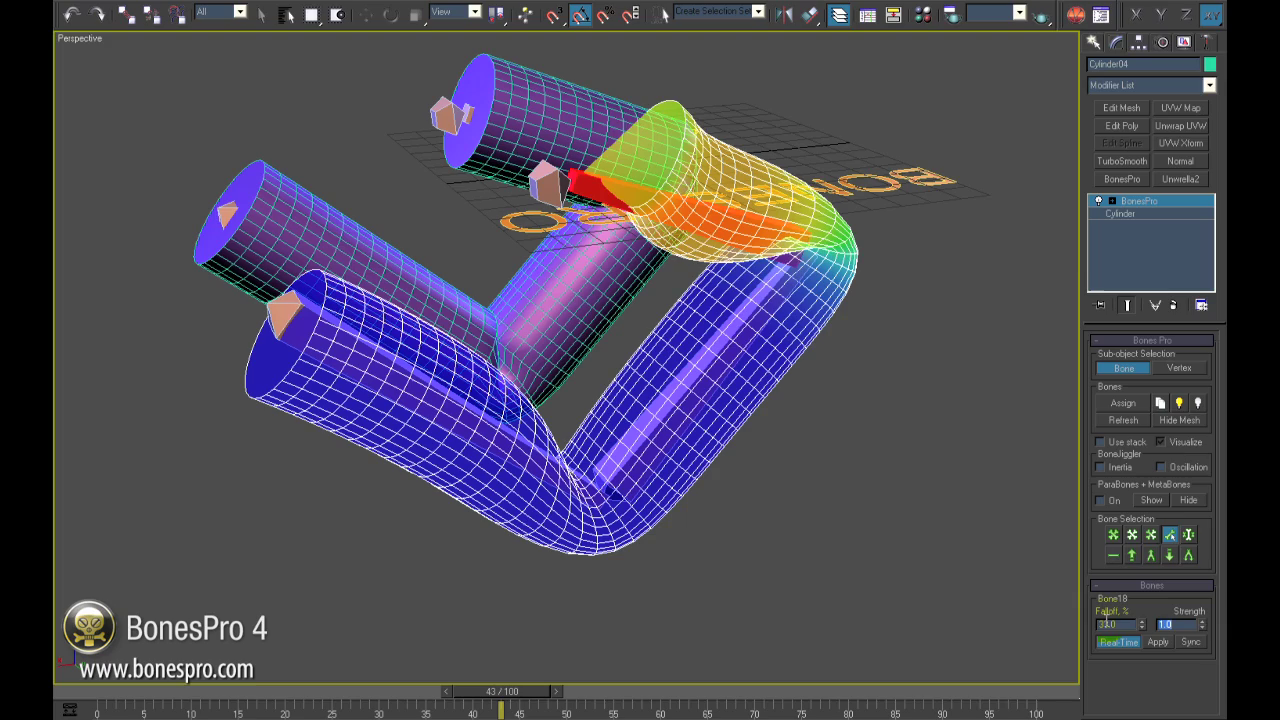
Set the strength of Bone18 to 2.3 and the strength of Bone16 to 1.9
drag(1202, 624, 1202, 611)
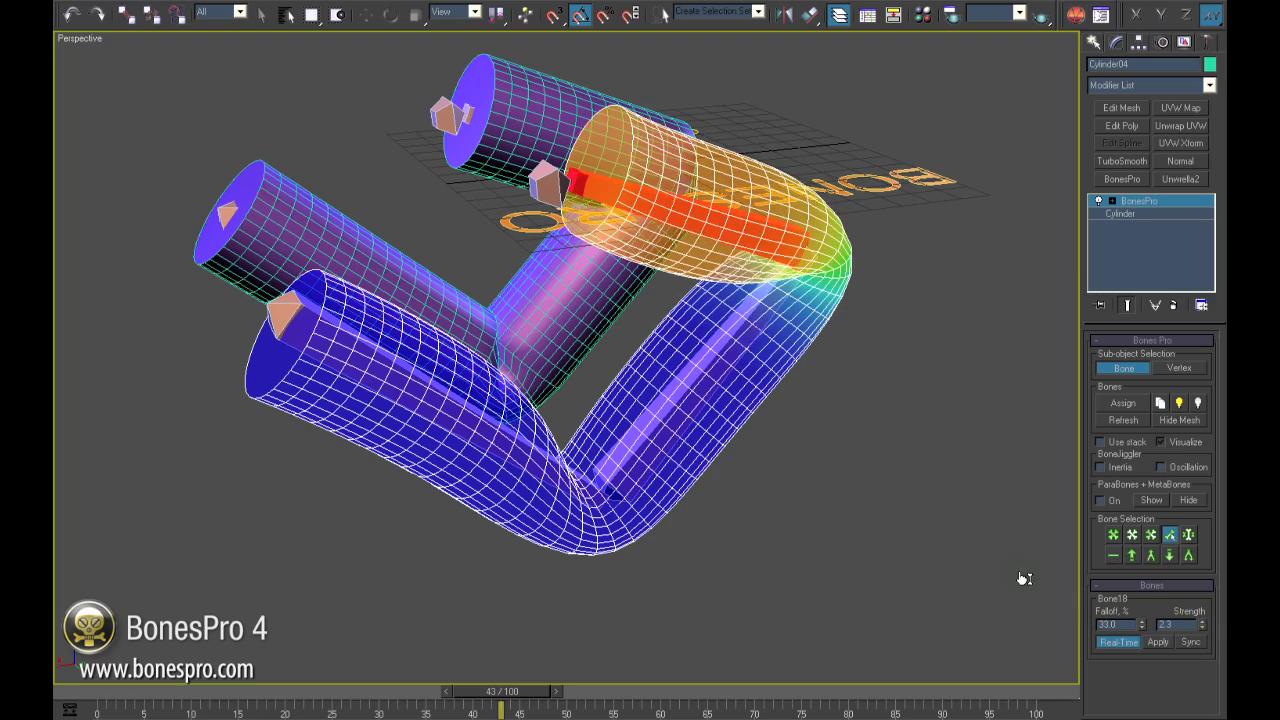
alt+middle_drag(925, 562, 852, 512)
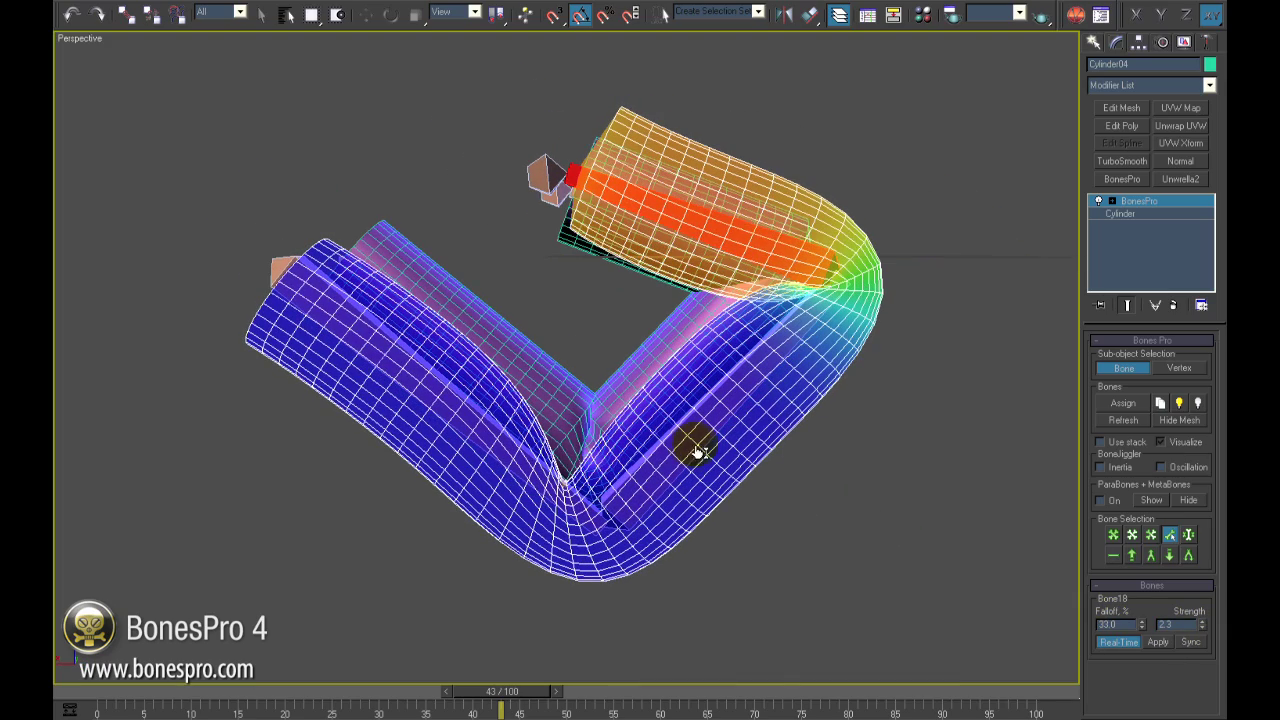
click(512, 463)
drag(1204, 625, 1144, 620)
Set Bone17's strength to 2.0 with a reduced falloff, and display the bone influence colours opaquely on the mesh
click(720, 448)
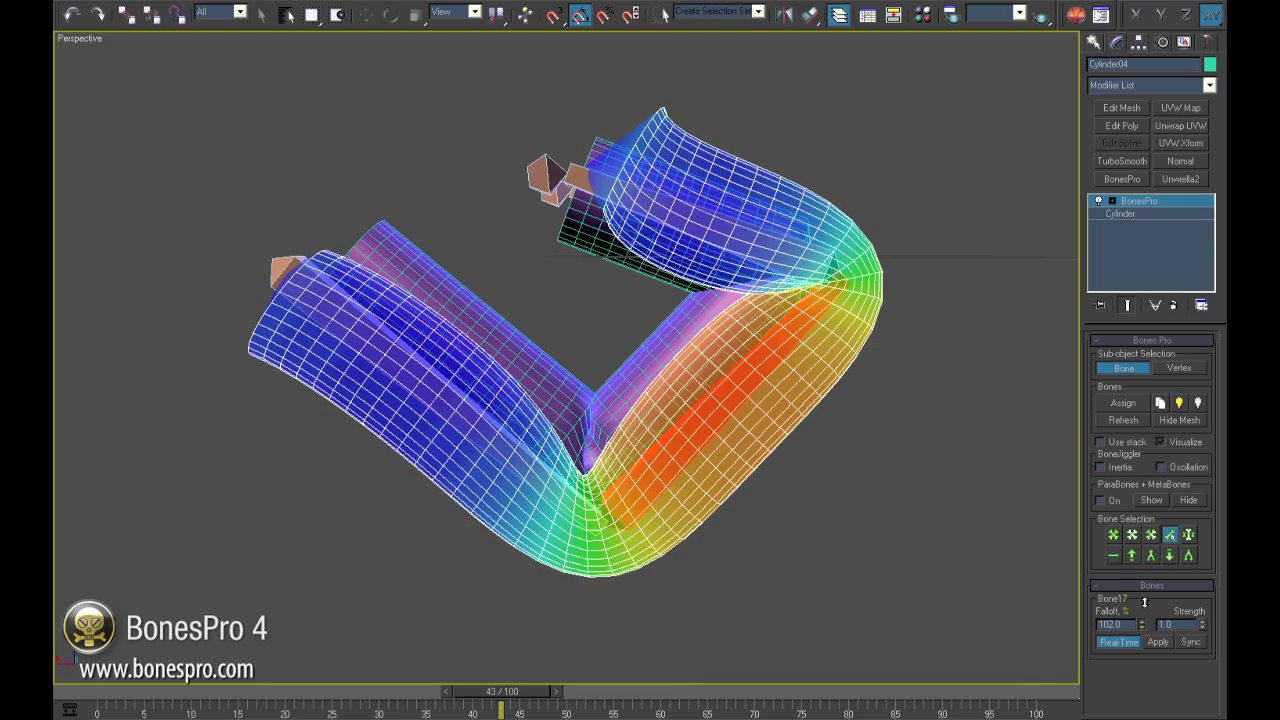
click(777, 249)
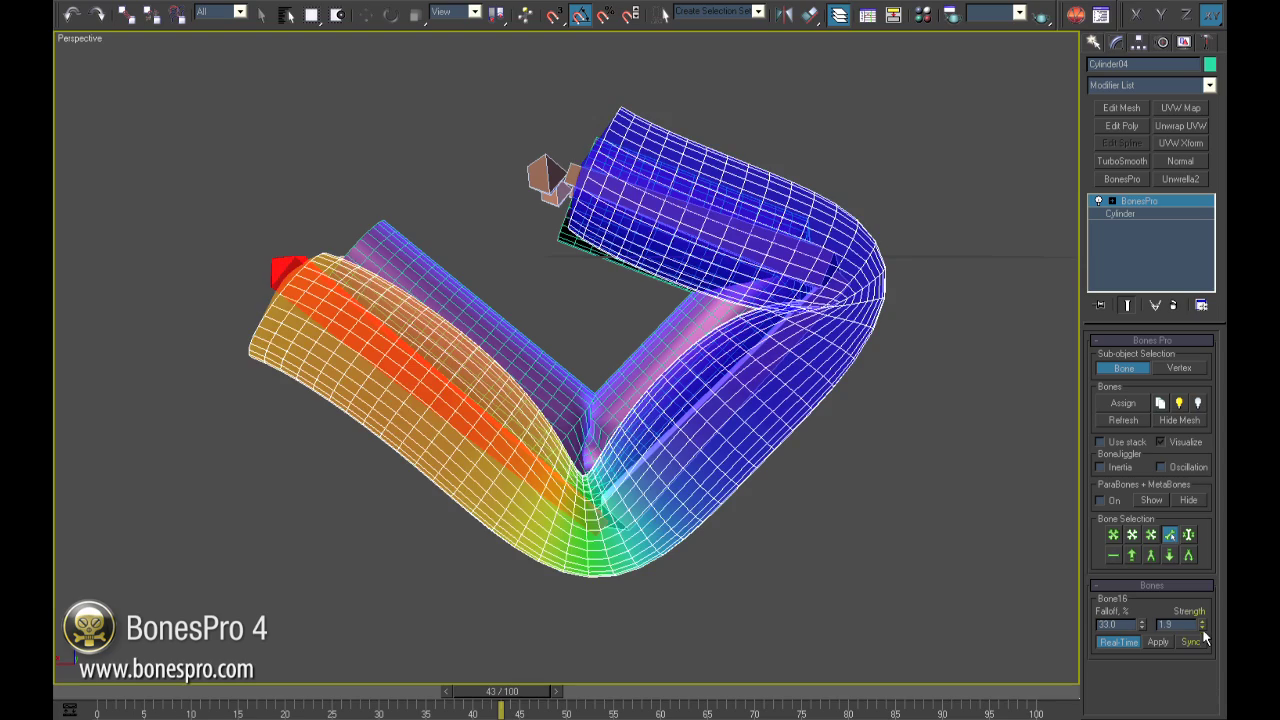
alt+middle_drag(728, 605, 668, 467)
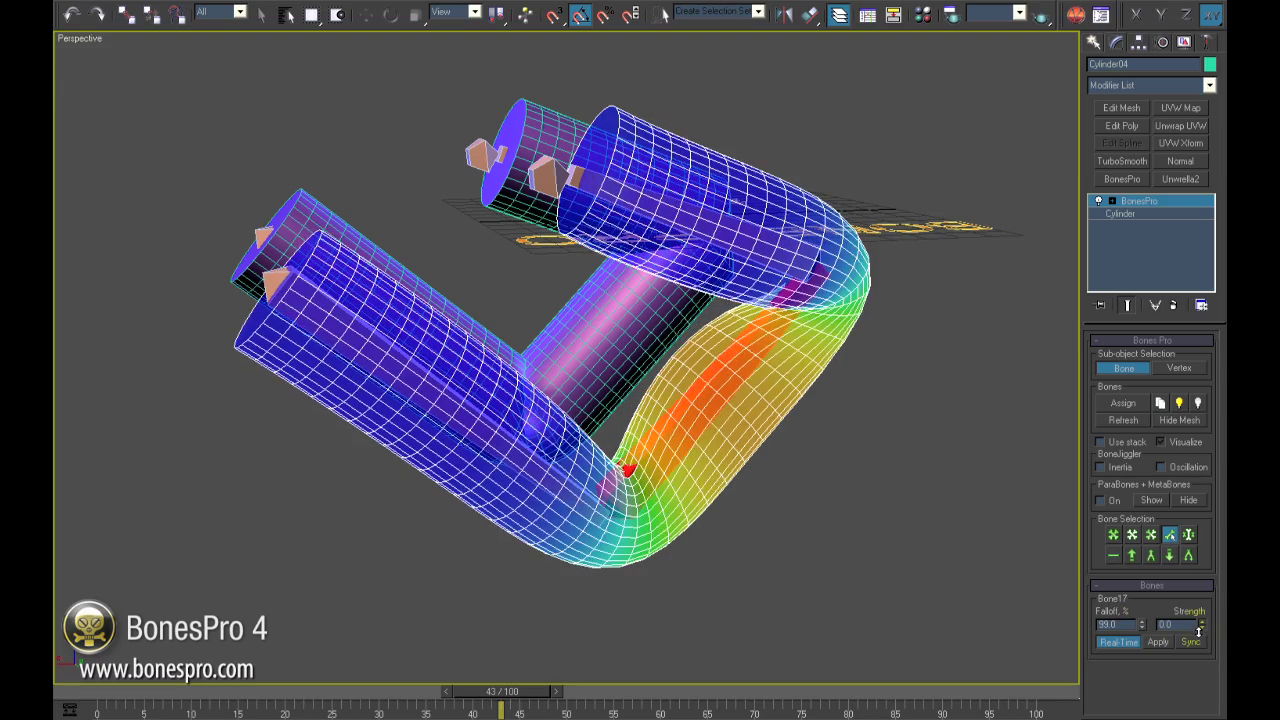
drag(1201, 629, 1190, 616)
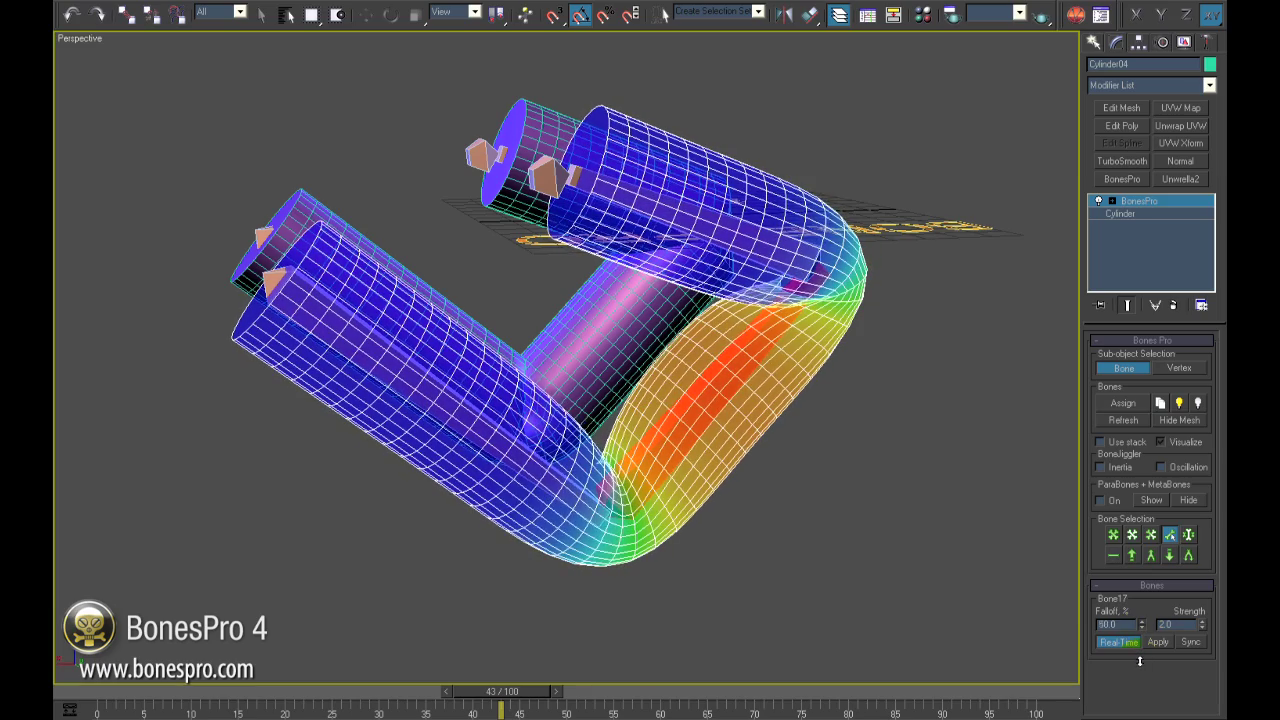
drag(1140, 661, 1140, 662)
alt+middle_drag(868, 548, 765, 485)
click(1186, 442)
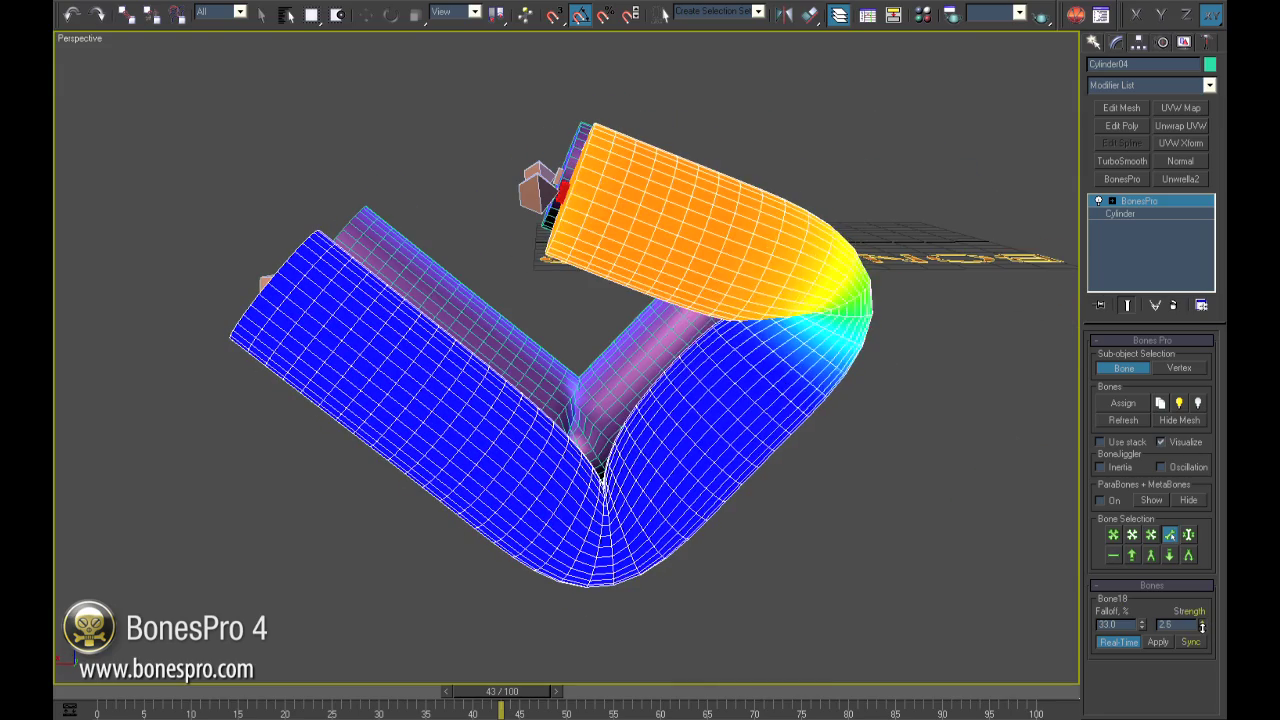
Set Bone18 to 51% falloff and strength 3.1, and Bone16 to 25% falloff and strength 2.1
drag(1142, 628, 1141, 611)
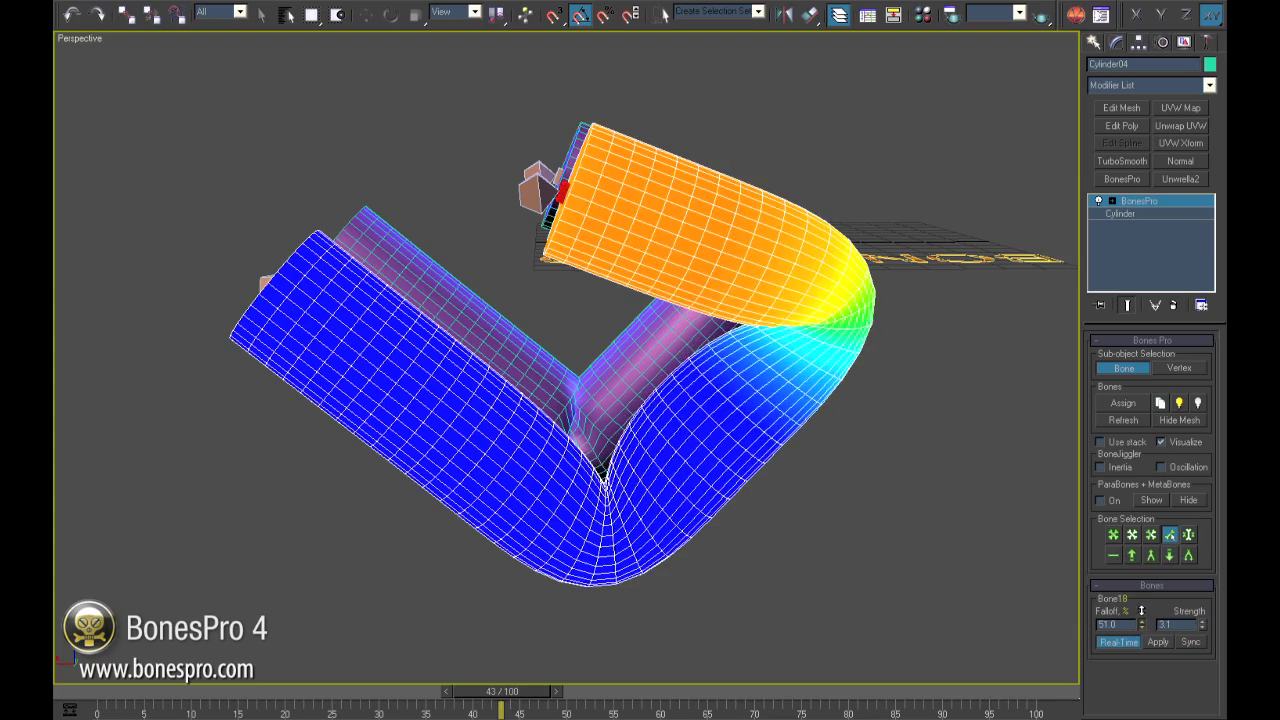
alt+middle_drag(757, 532, 745, 498)
scroll(618, 530, down, 1)
click(598, 545)
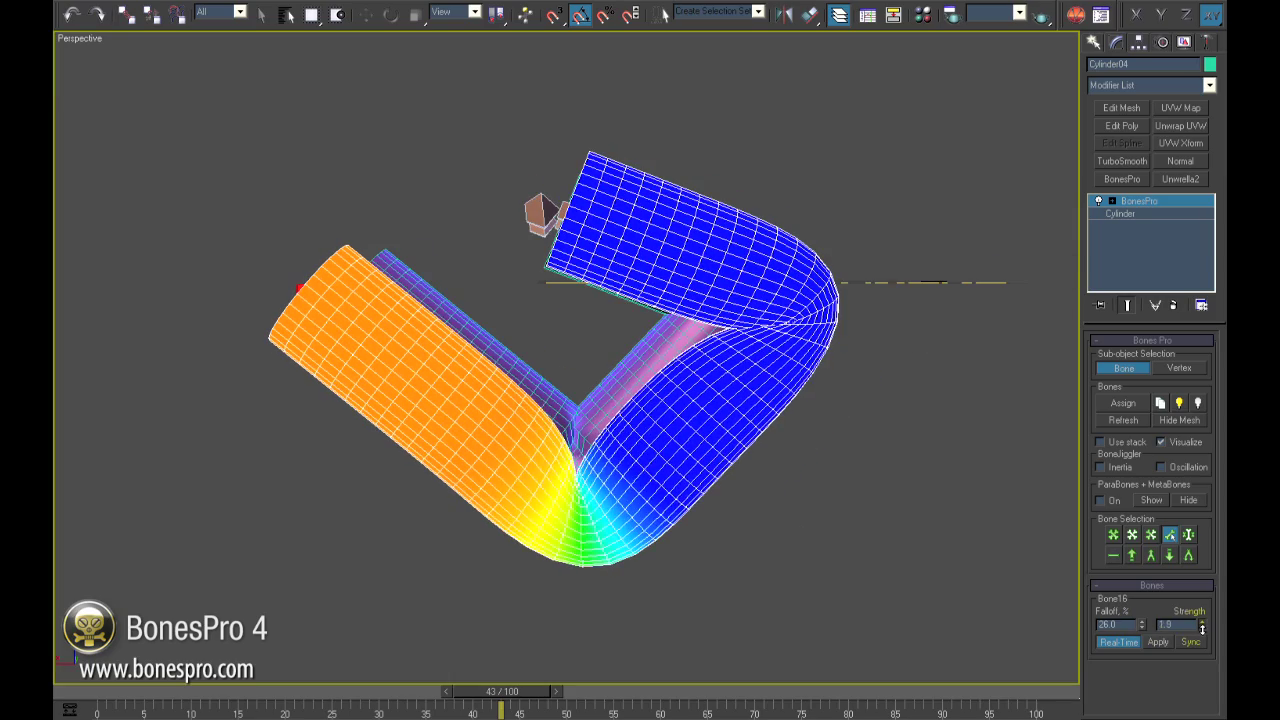
drag(1139, 624, 1139, 623)
Turn off BonesPro's influence visualization and inspect the cylinder's bent joints in its plain red shading
alt+middle_drag(712, 503, 790, 536)
click(1162, 442)
alt+middle_drag(872, 520, 799, 502)
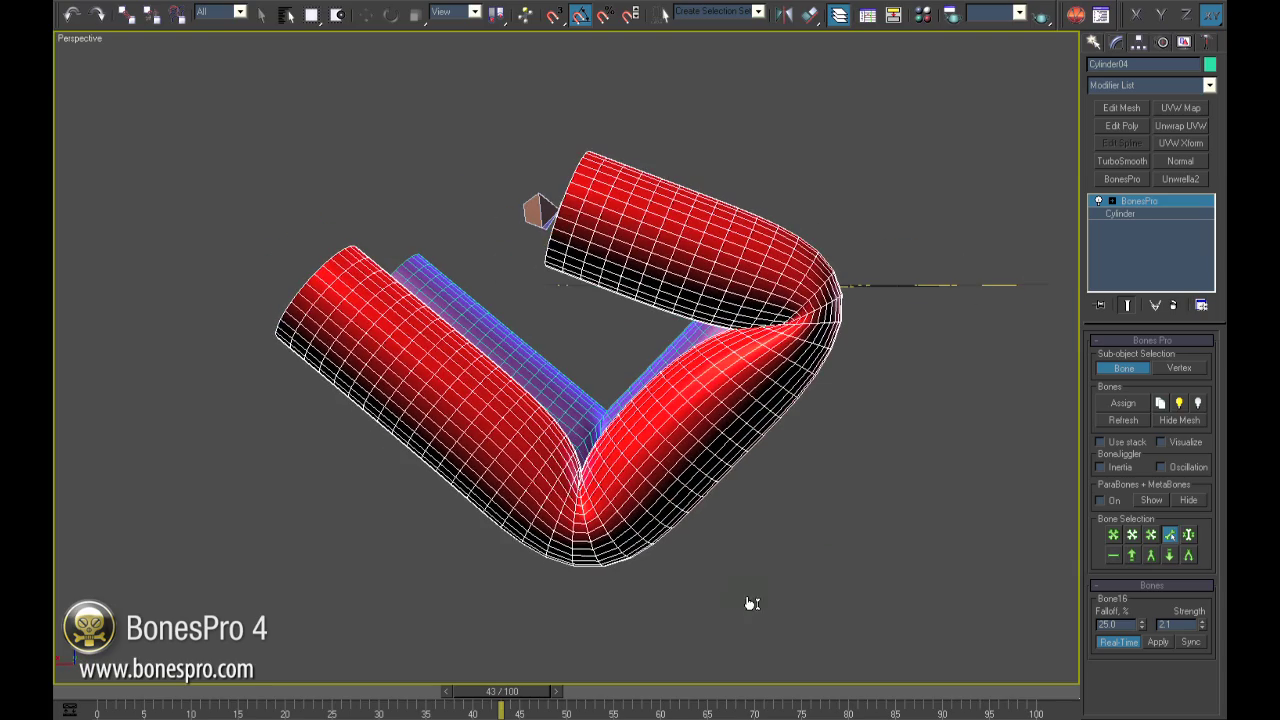
Scrub the animation between bent and straight poses, comparing the joint deformation of the Skin and BonesPro cylinders from several angles
drag(503, 691, 621, 691)
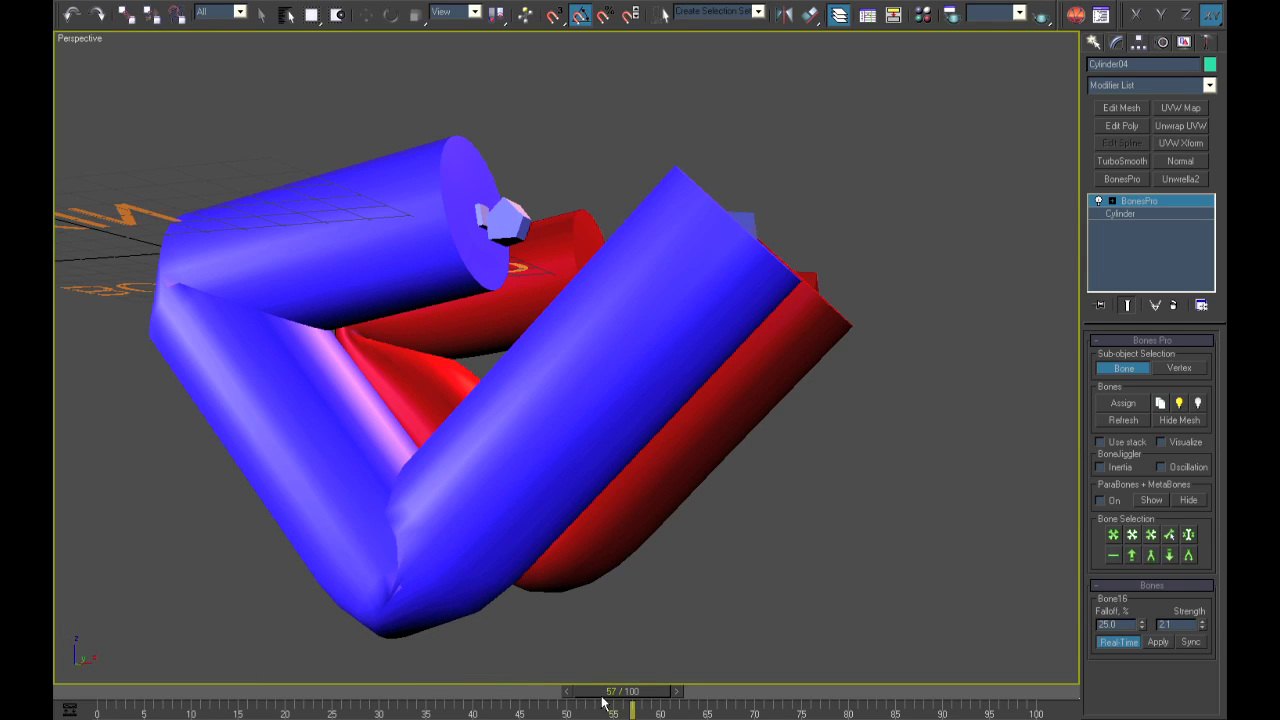
drag(603, 703, 197, 654)
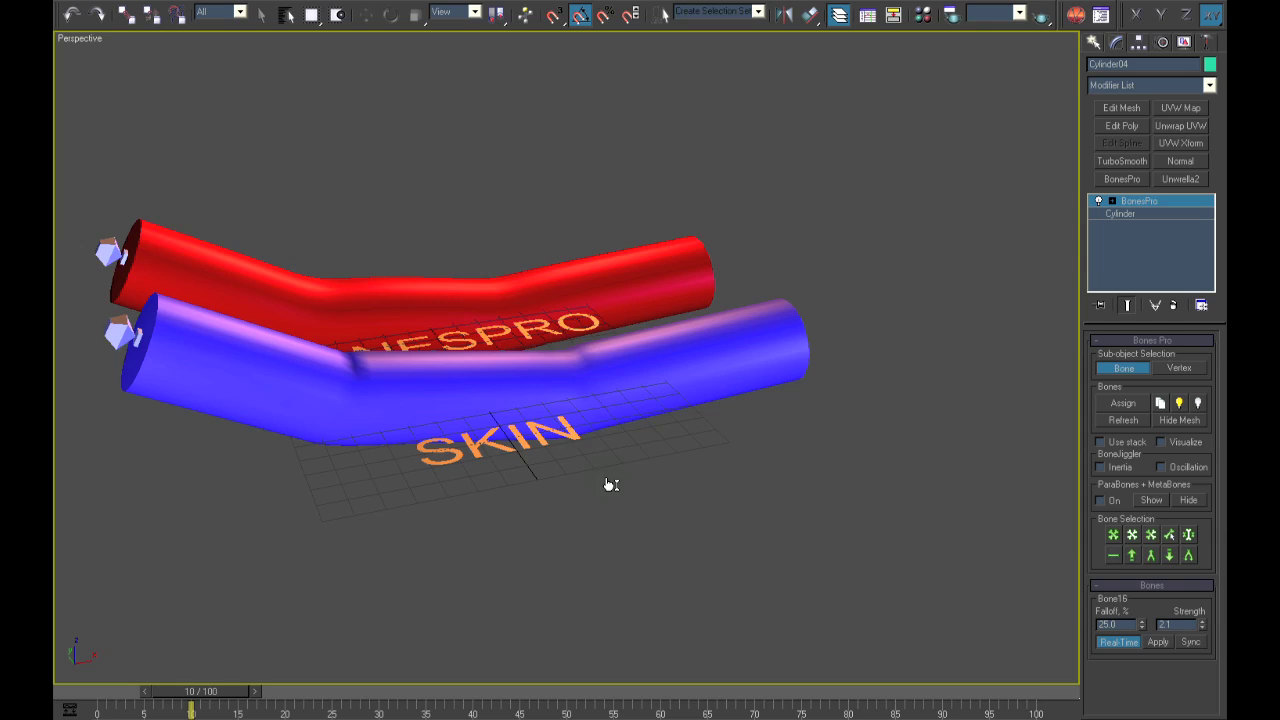
middle_drag(610, 485, 674, 508)
alt+middle_drag(674, 508, 664, 518)
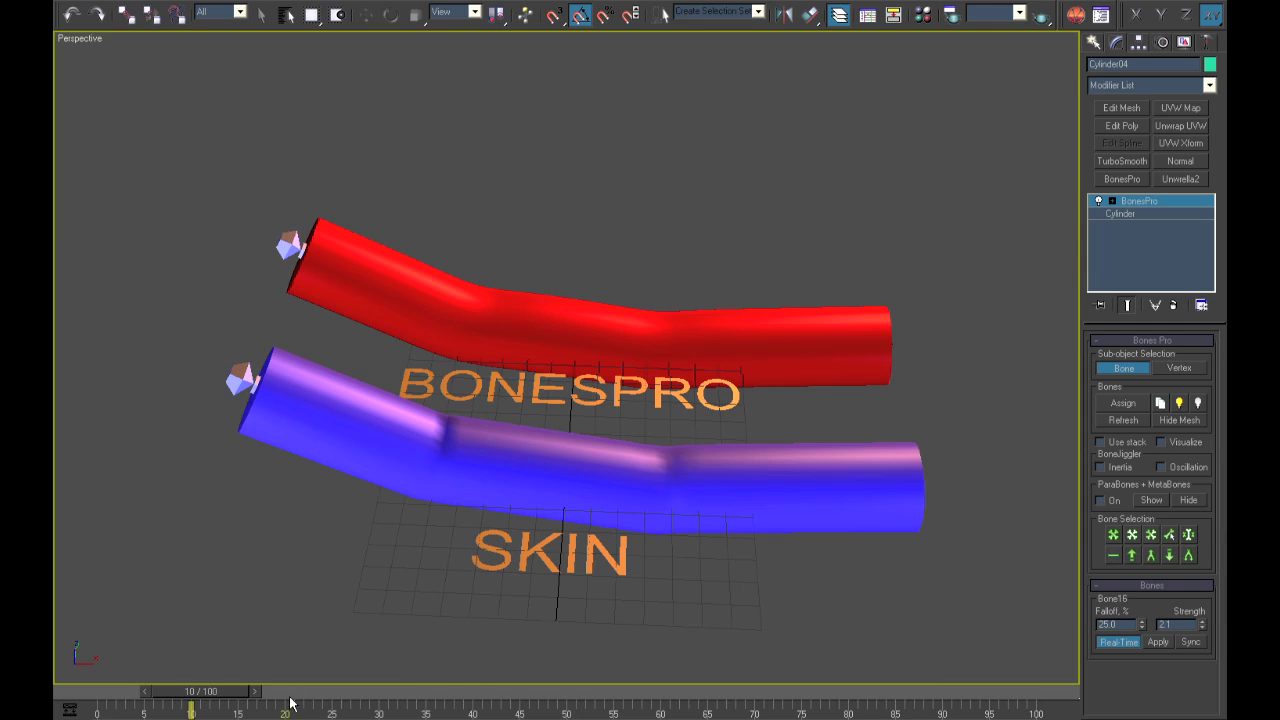
drag(229, 700, 316, 660)
alt+middle_drag(650, 480, 596, 476)
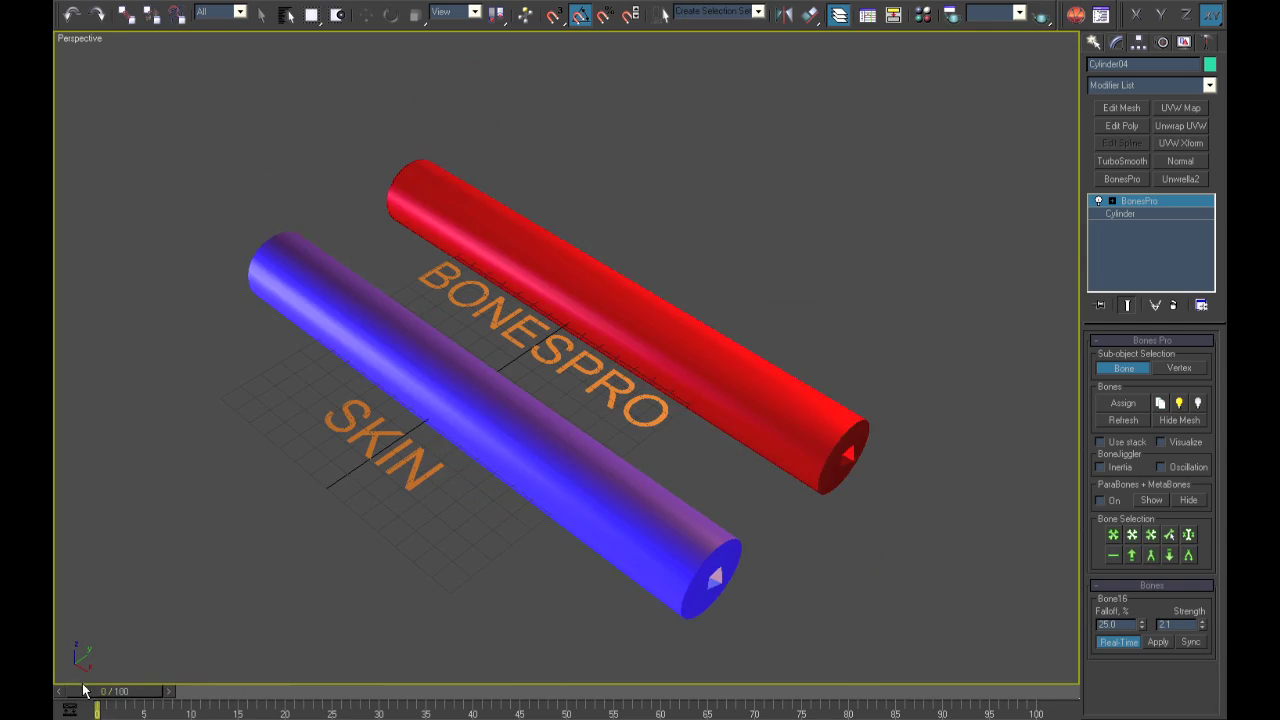